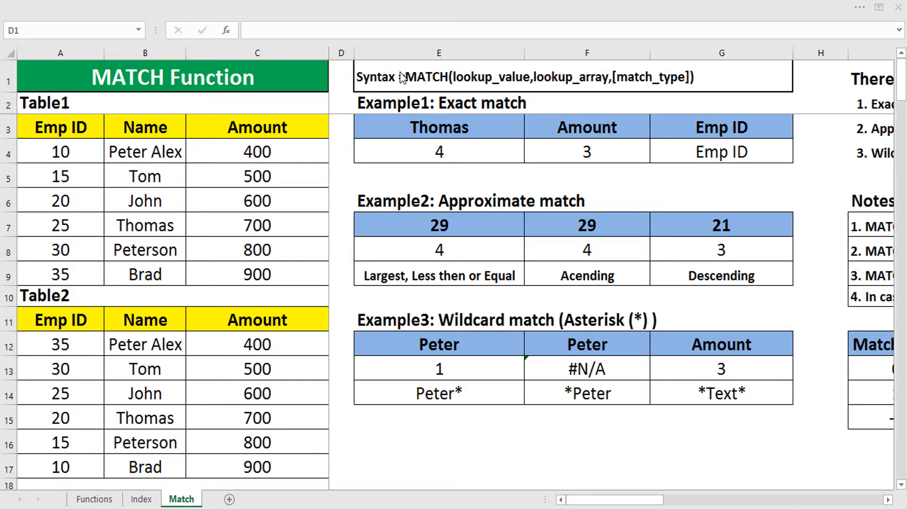
Review the MATCH syntax in E1 alongside the lookup value of the exact match example in E3
click(422, 90)
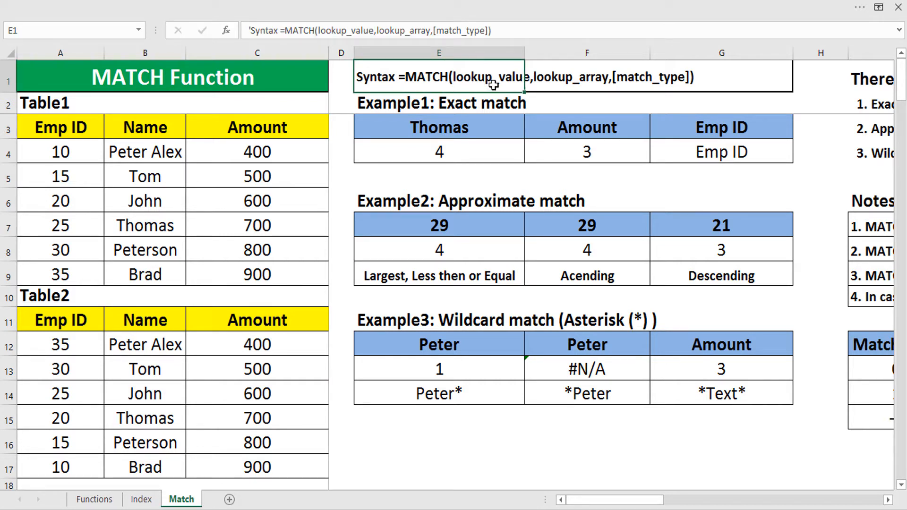
click(412, 134)
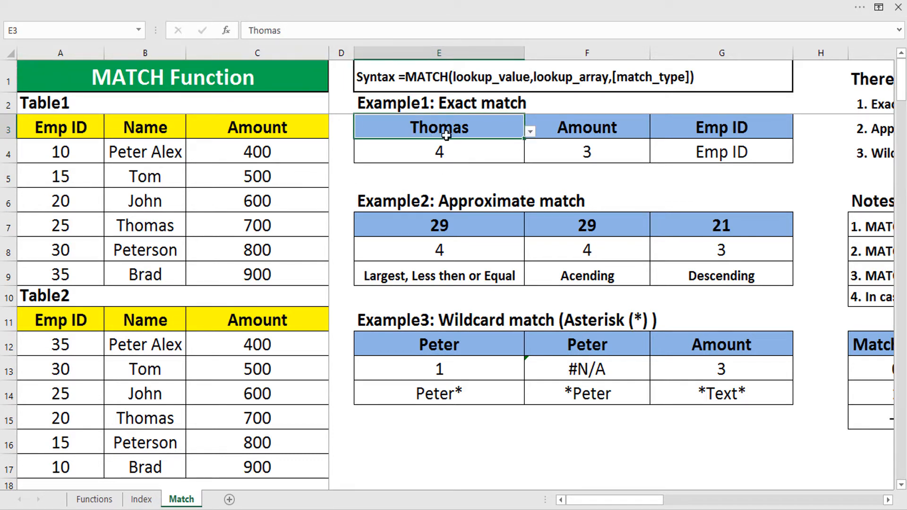
click(449, 78)
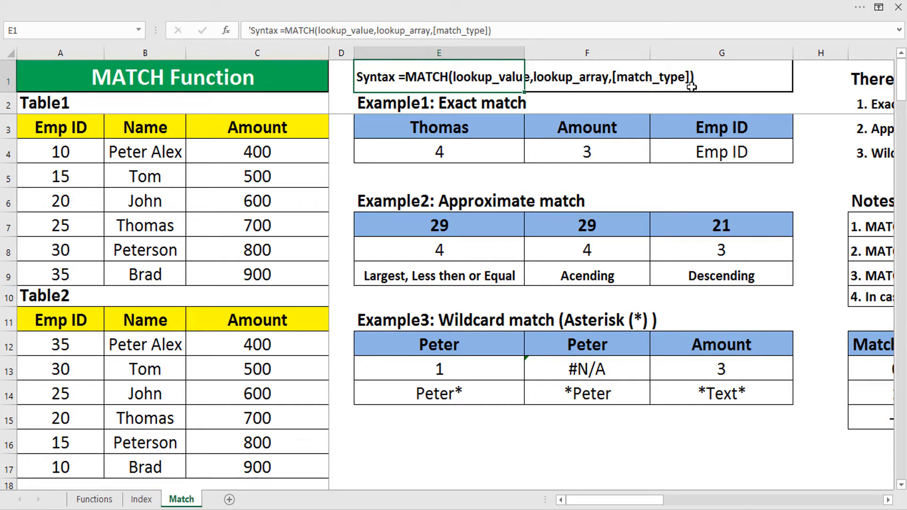
Read through the list of the three MATCH types in column I, from the heading down to the wildcard match
click(850, 80)
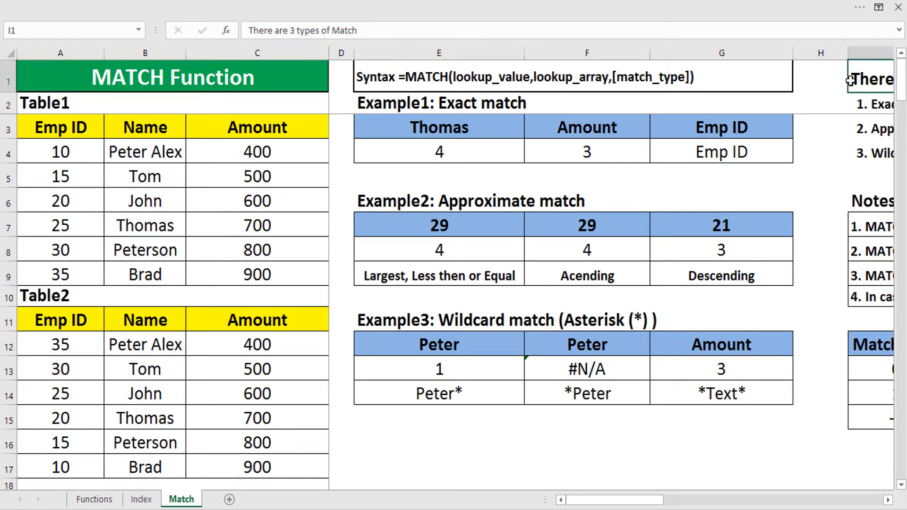
key(Down)
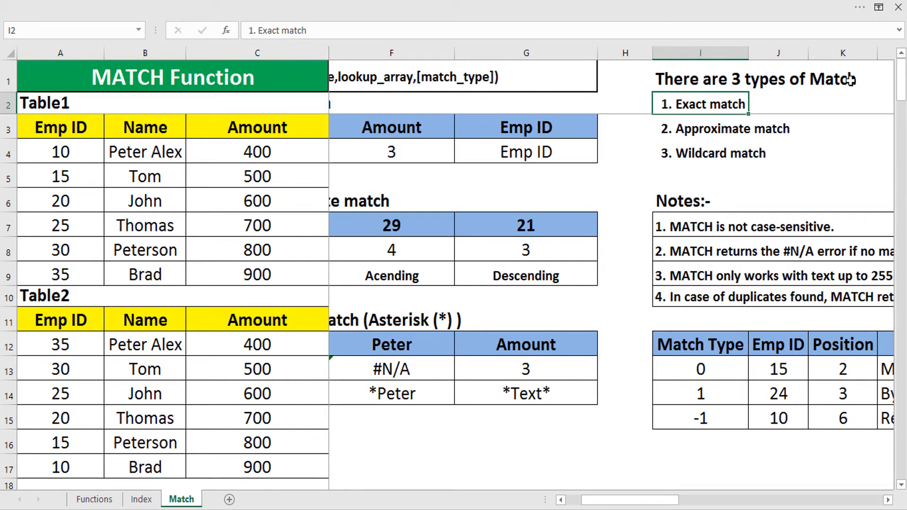
key(Left)
key(Right)
key(Down)
key(Down)
key(Down)
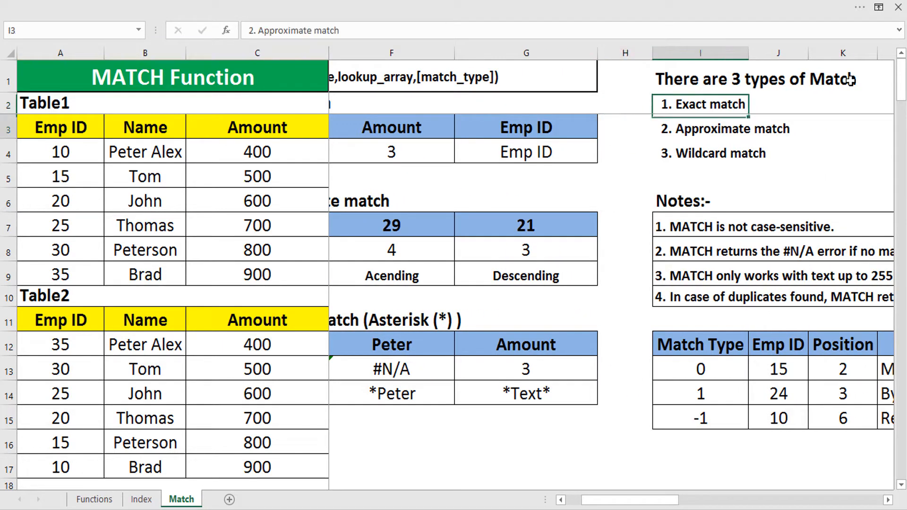
Examine the first note, on case sensitivity, together with its example cells M7 and N7
key(Down)
key(Down)
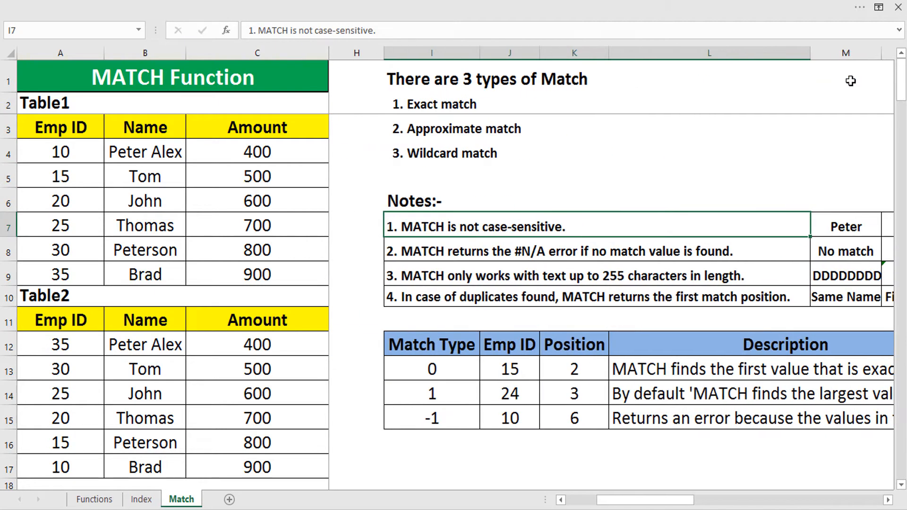
key(Right)
key(Left)
key(Right)
key(Right)
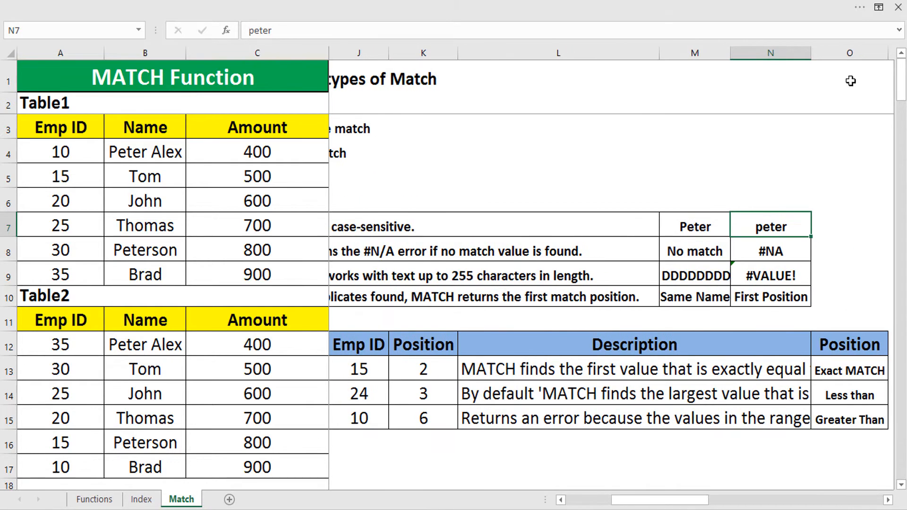
key(Left)
key(Right)
key(Left)
key(Left)
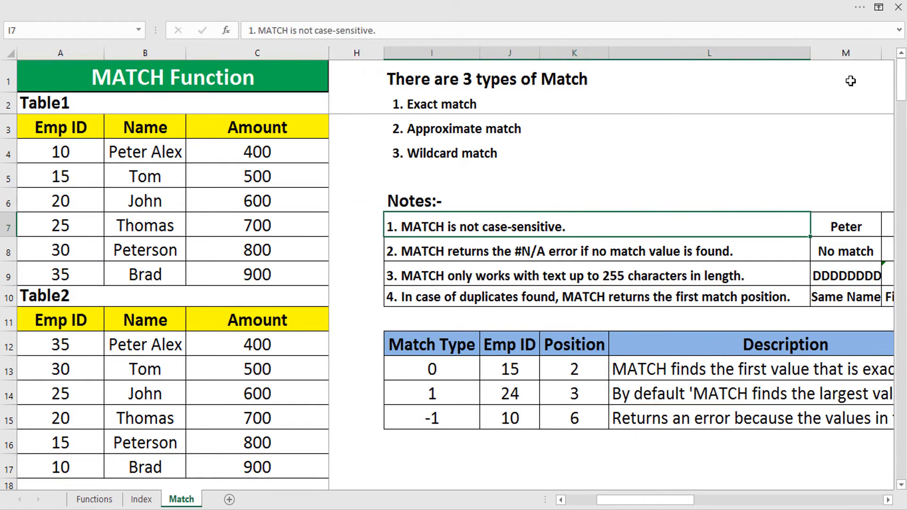
Examine the second note, on missing match values, together with its example cells in row 8
key(Down)
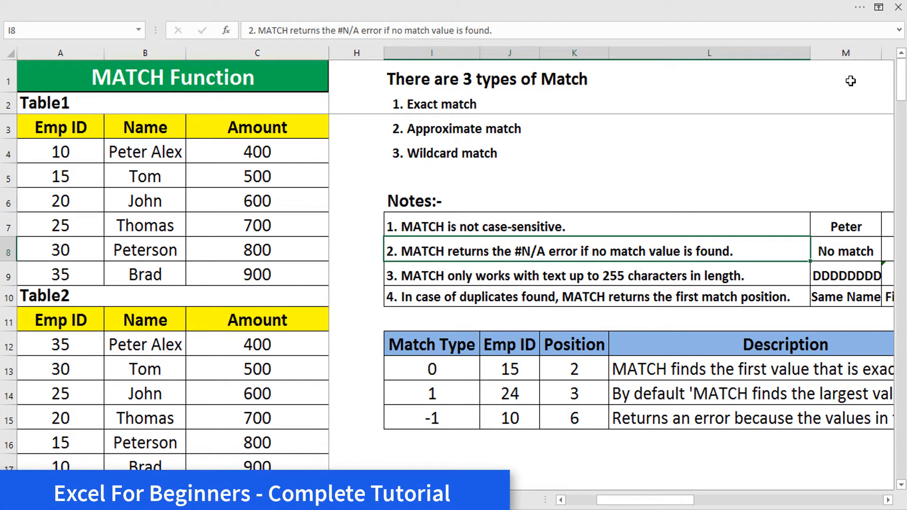
key(Right)
key(Right)
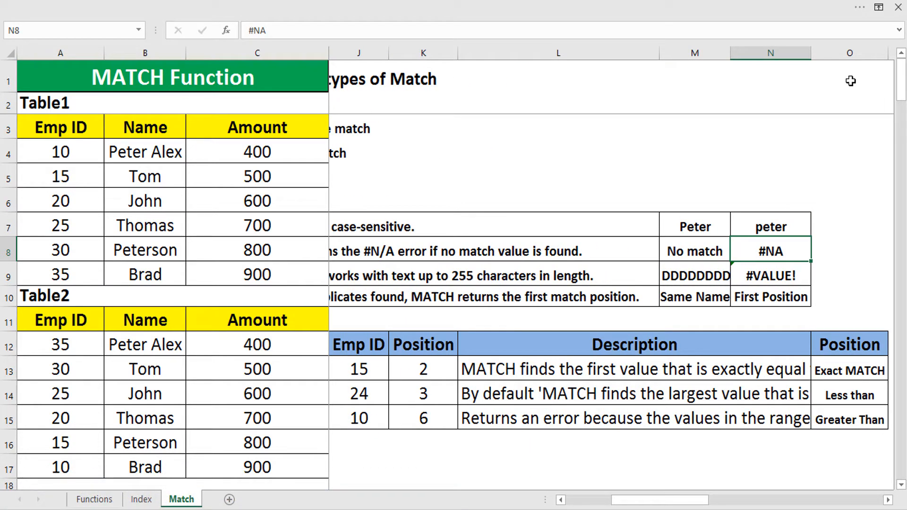
key(Left)
key(Left)
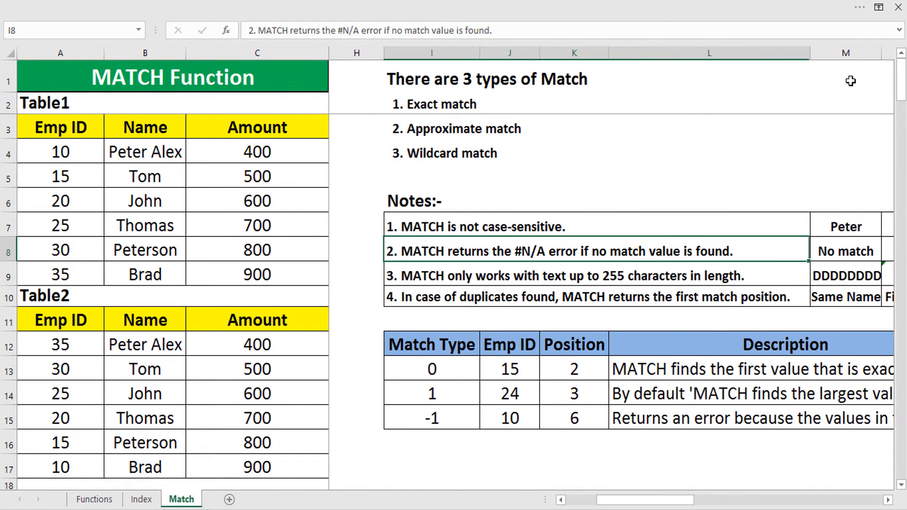
Examine the third note, on the text length limit, and the REPT formula in its example cell M9
key(Down)
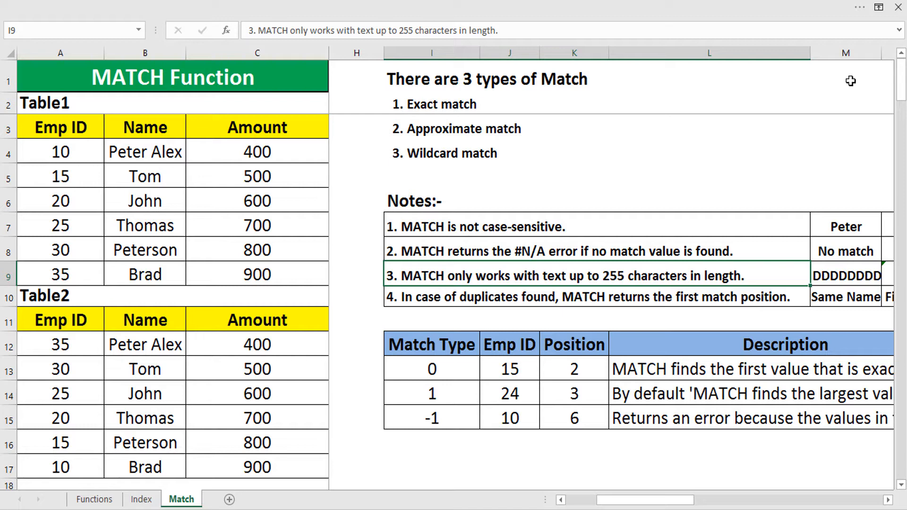
key(Right)
key(Right)
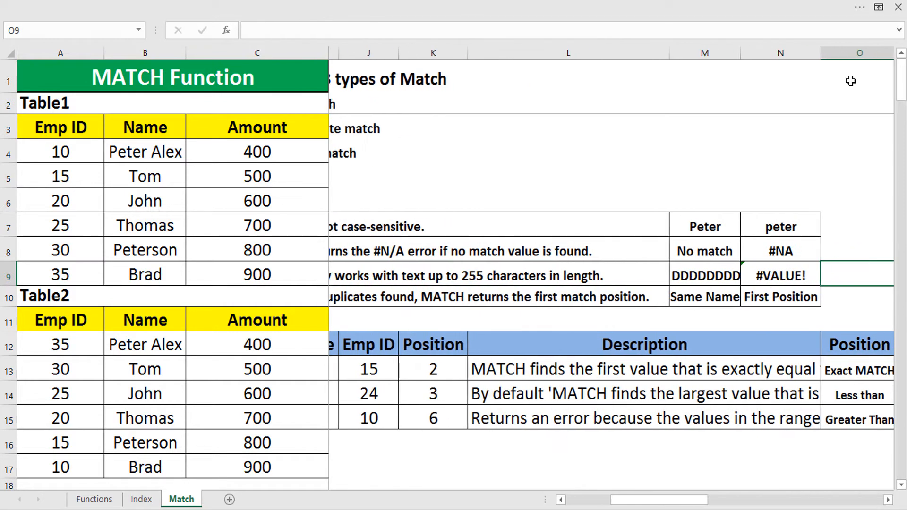
key(Left)
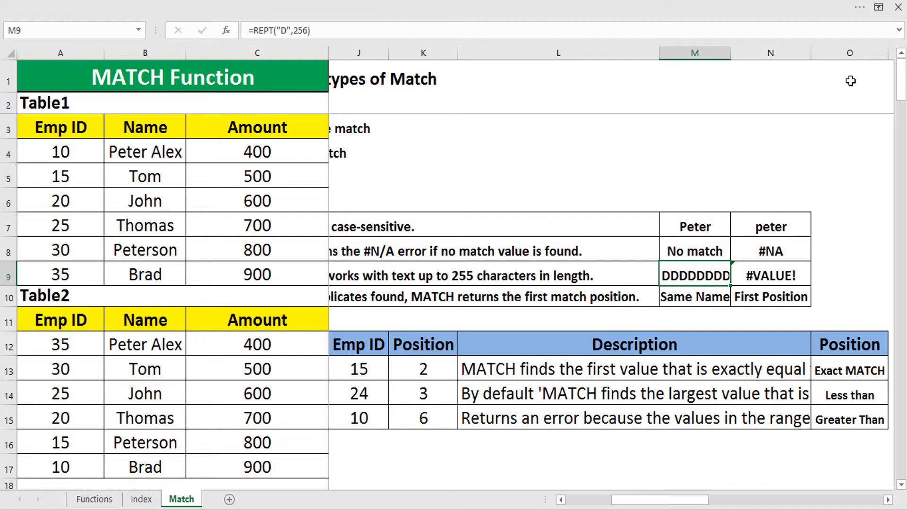
key(Right)
key(Left)
key(Left)
key(Right)
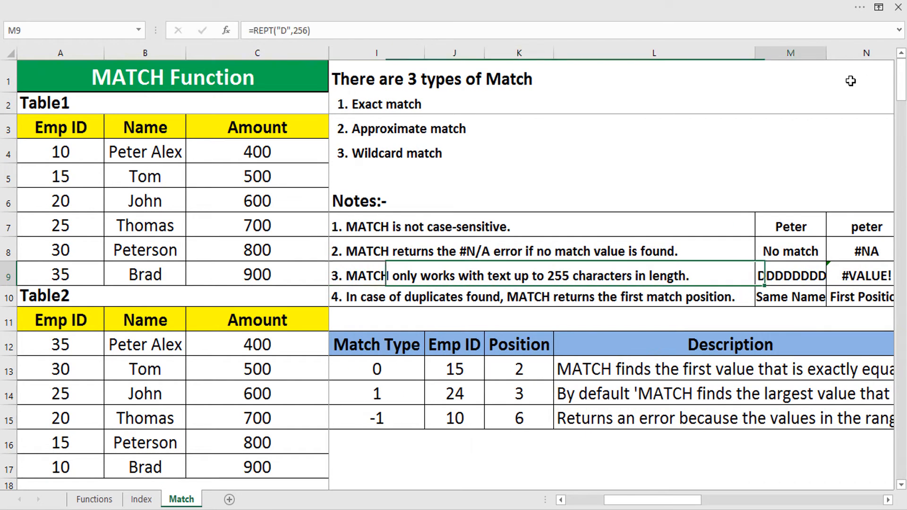
Examine the fourth note, on duplicate values, together with its example cells M10 and N10
key(Down)
key(Left)
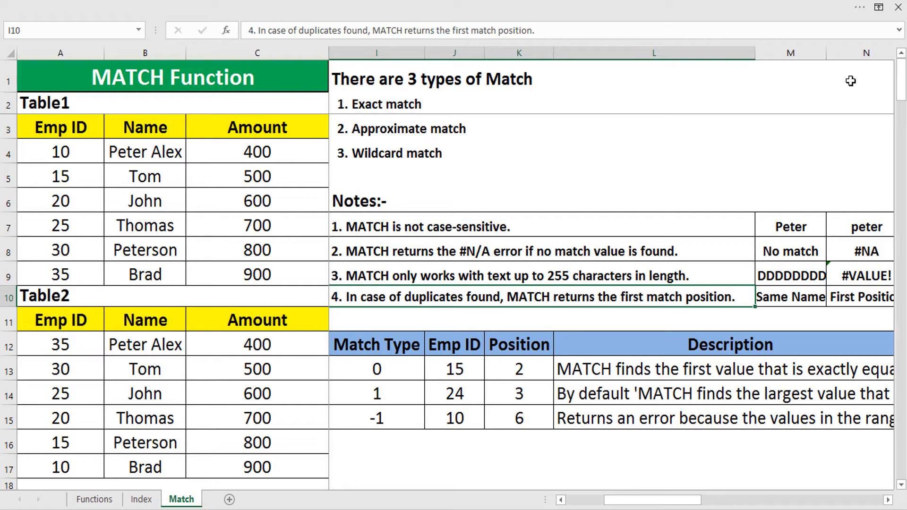
key(Right)
key(Right)
key(Right)
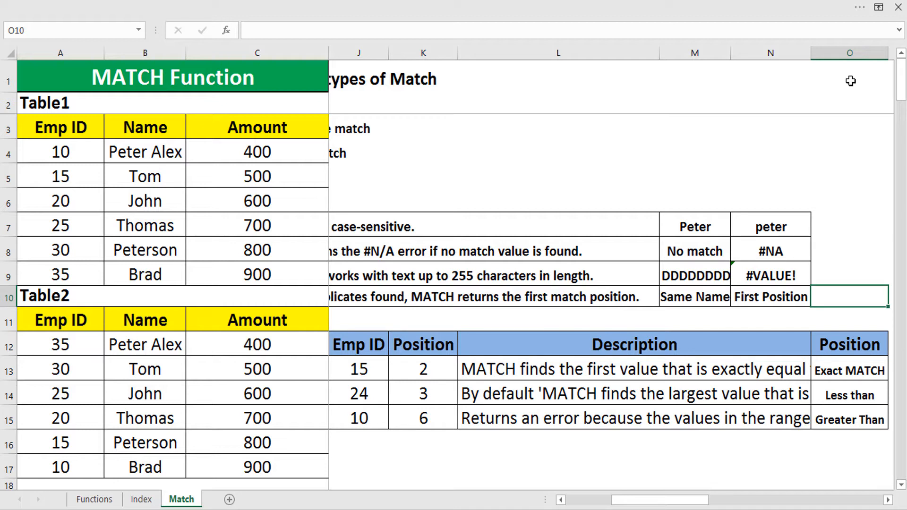
key(Left)
key(Left)
key(Left)
key(Left)
key(Left)
key(Left)
key(Left)
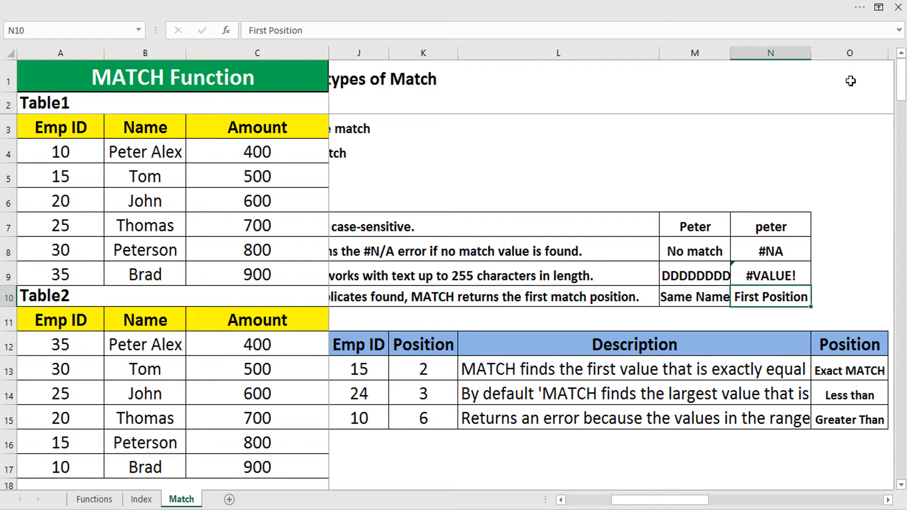
key(Right)
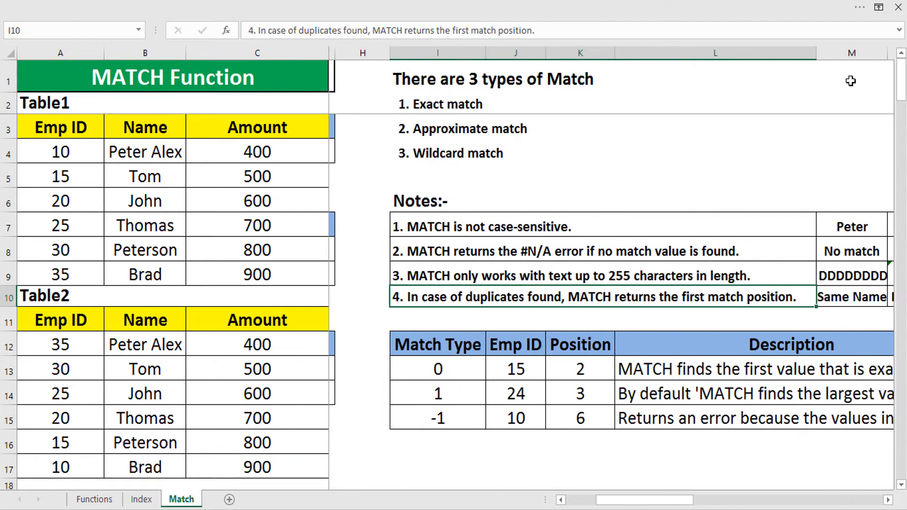
Inspect the match type 0 formula in K13, its lookup value in J13 and its lookup range A4:A9 in Table1
key(Down)
key(Down)
key(Down)
key(Right)
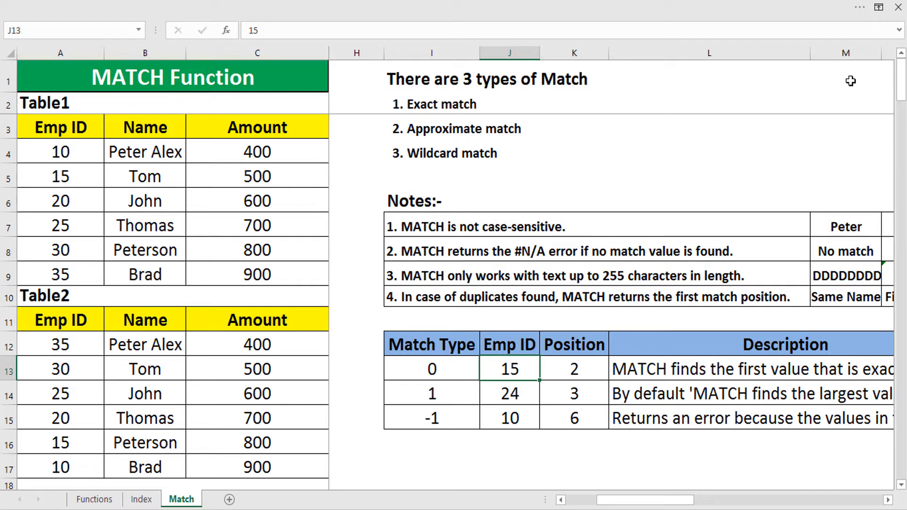
key(Right)
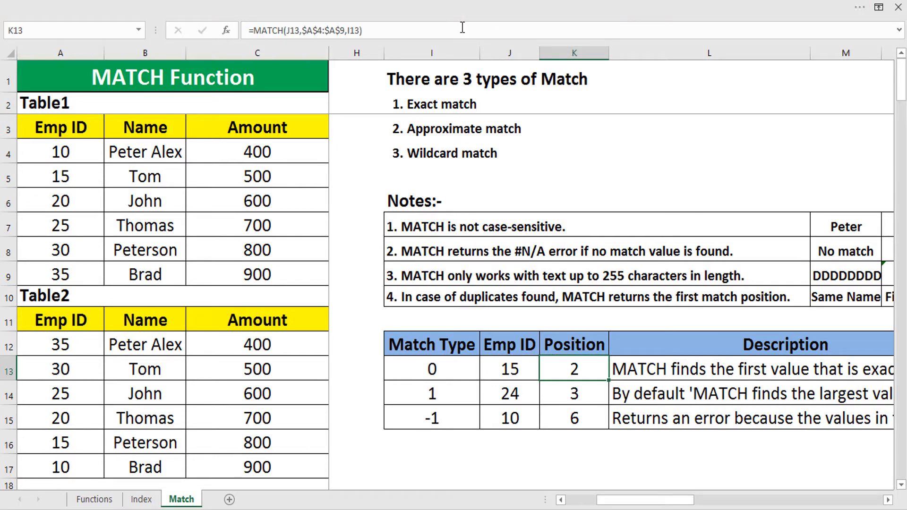
click(405, 27)
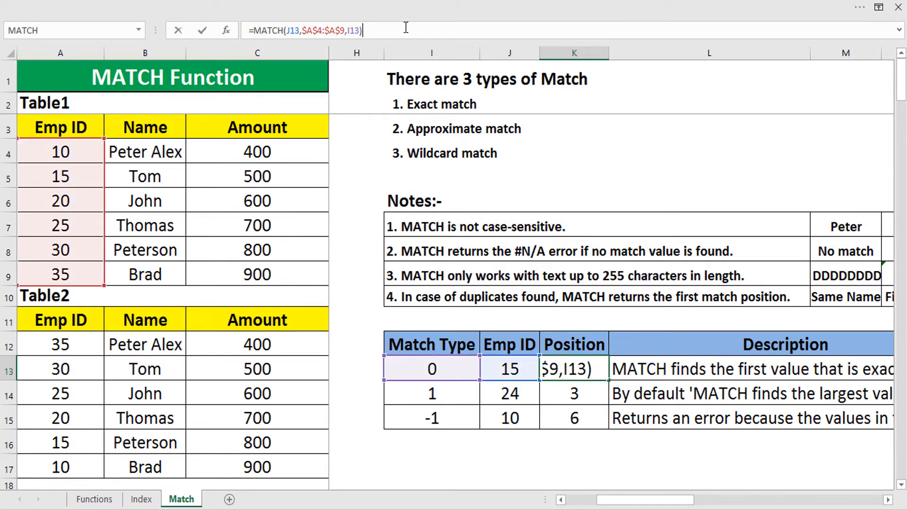
click(295, 30)
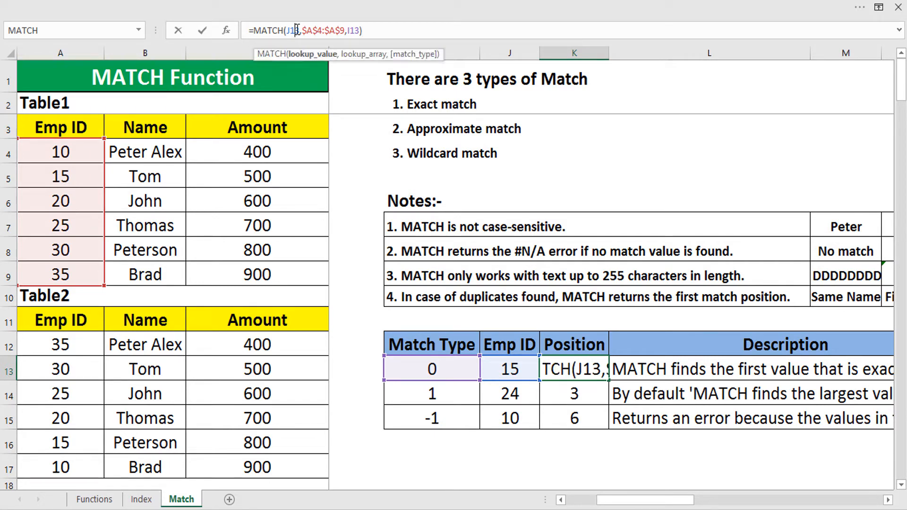
key(Escape)
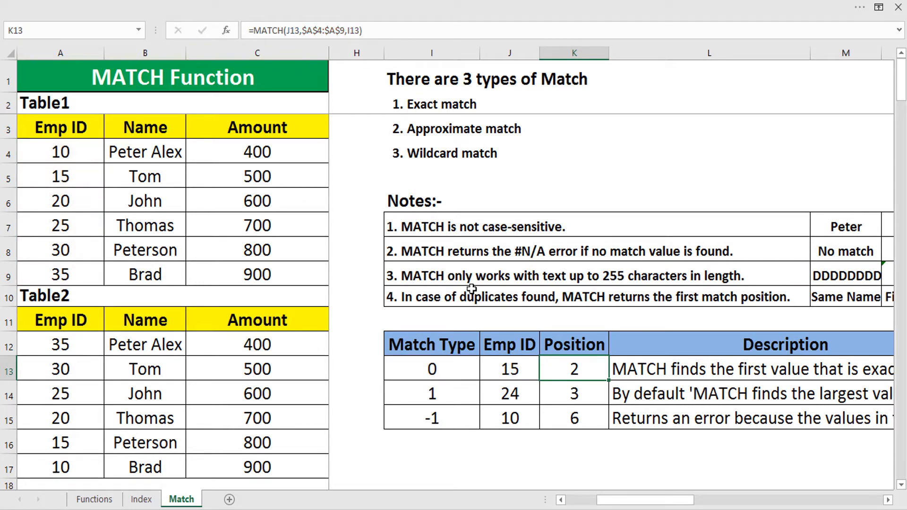
click(511, 373)
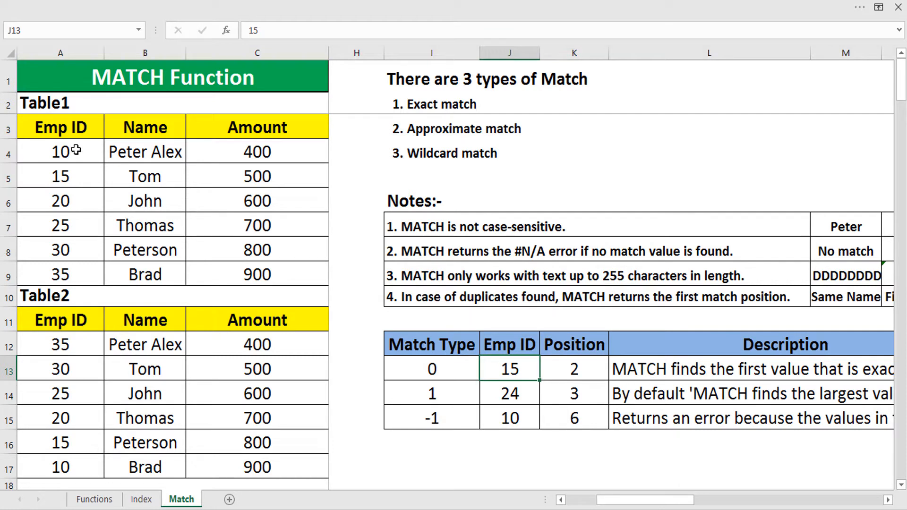
drag(70, 150, 77, 268)
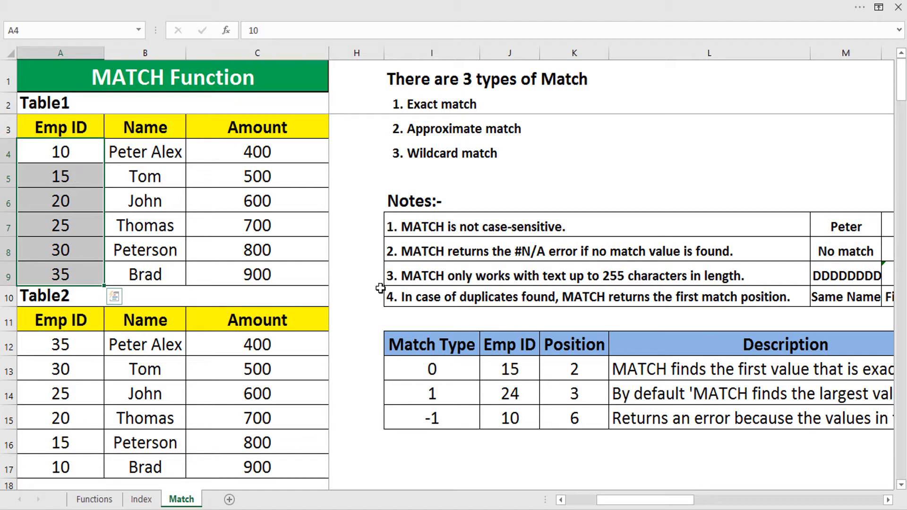
Read across the match type 1 row, from its Emp ID and description to the position label in O14
click(576, 391)
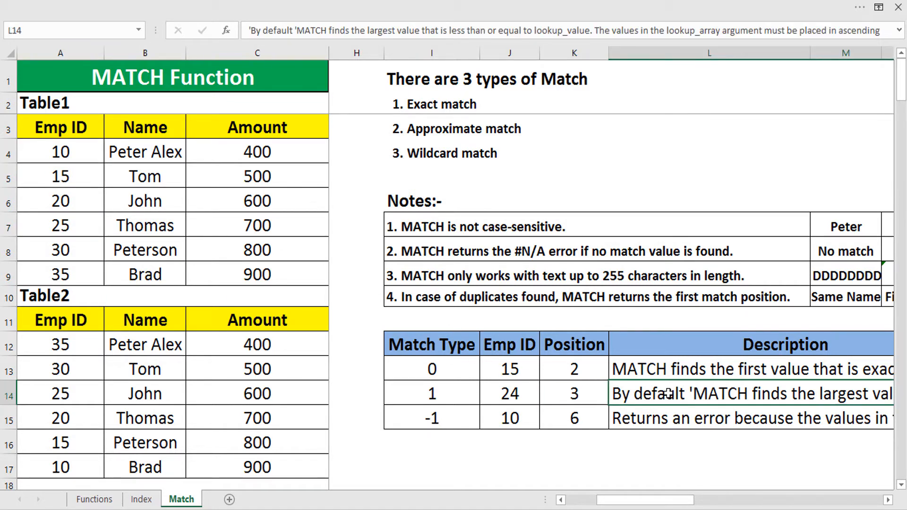
click(664, 392)
click(496, 394)
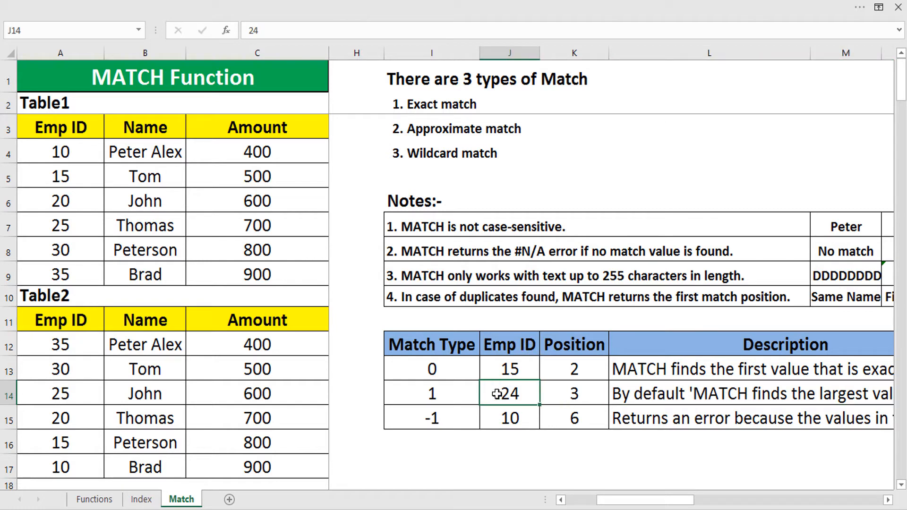
key(Right)
key(Right)
key(Right)
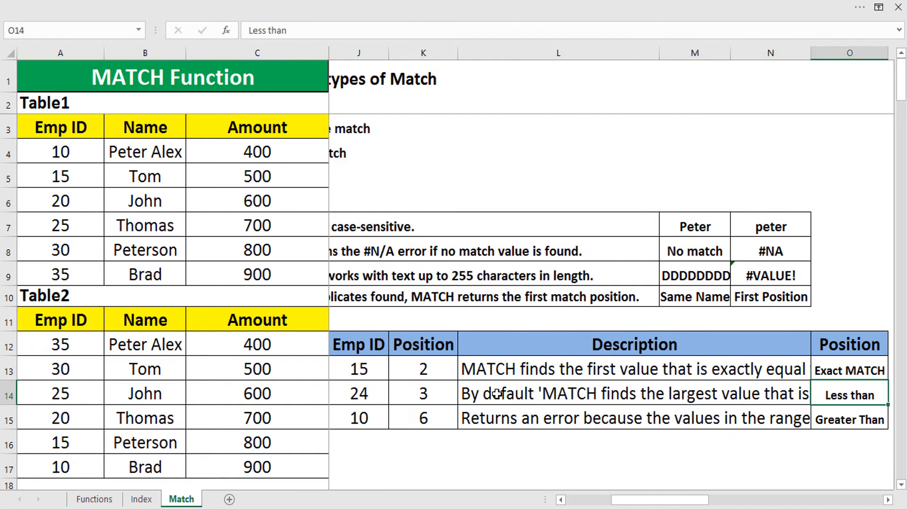
Inspect the match type 1 formula in K14, its match type argument, lookup value in J14 and lookup range A4:A9
key(Left)
key(Left)
key(Left)
key(Left)
key(Right)
key(Right)
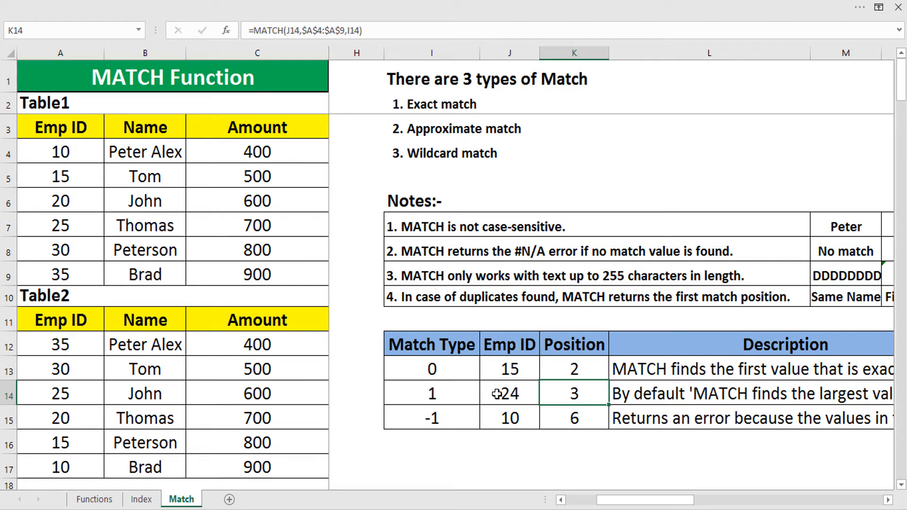
click(355, 31)
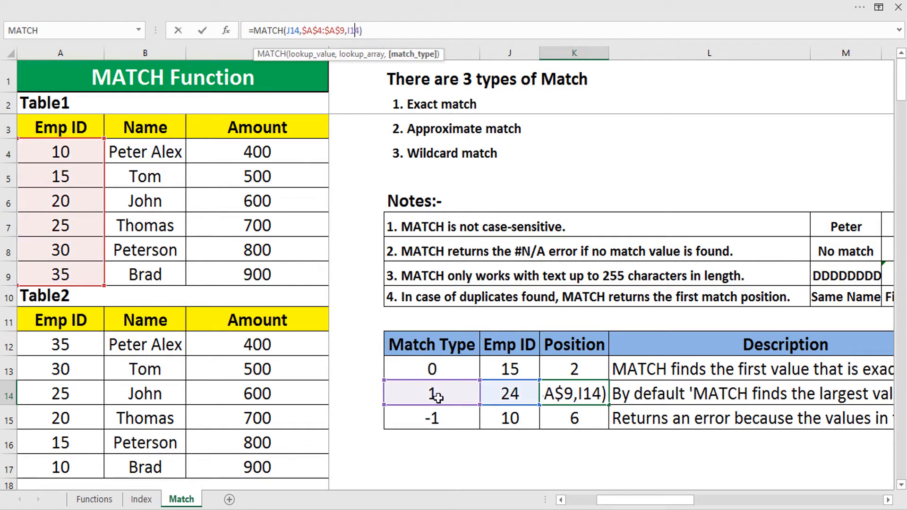
key(Escape)
click(502, 402)
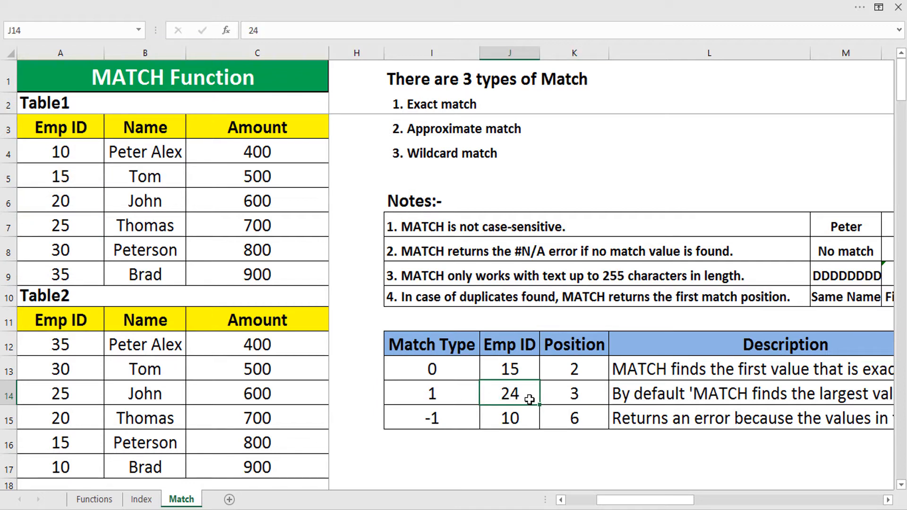
click(557, 398)
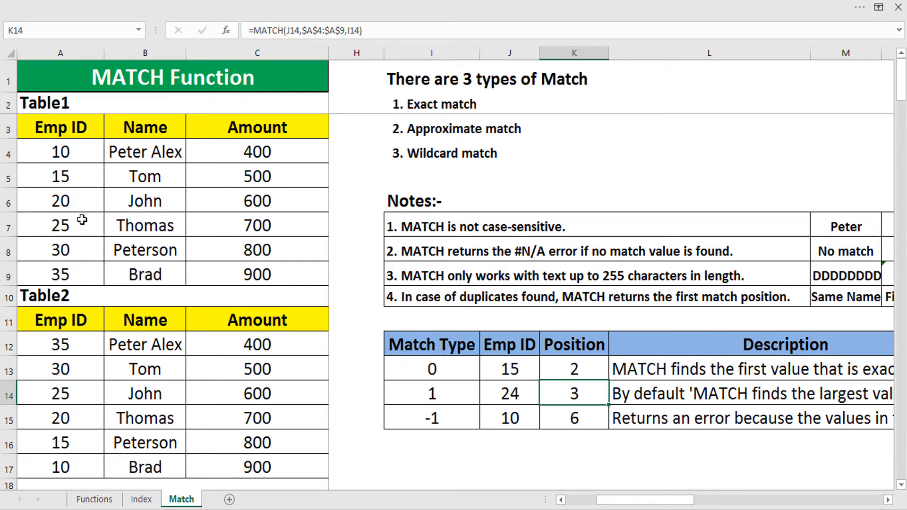
drag(71, 162, 71, 270)
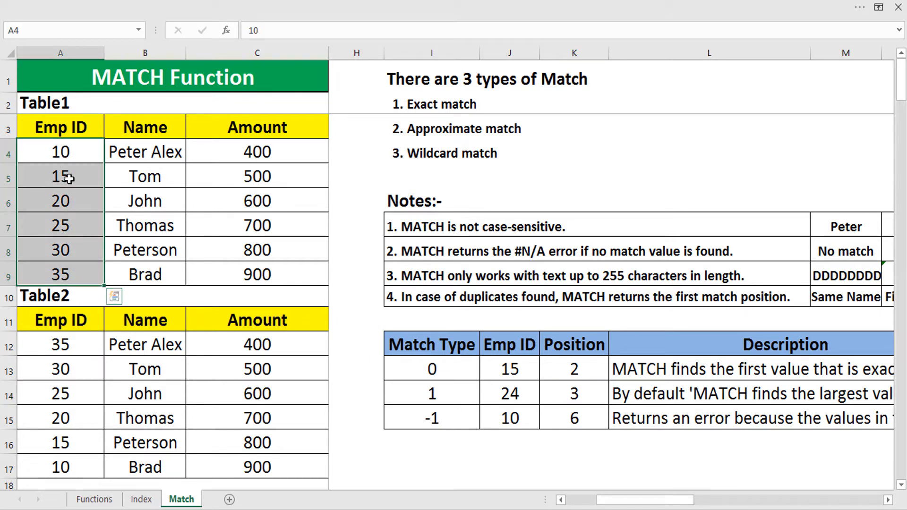
Trace the Table1 Emp IDs in A4 to A7 and compare them with the match type 1 formula in K14
click(55, 153)
click(71, 176)
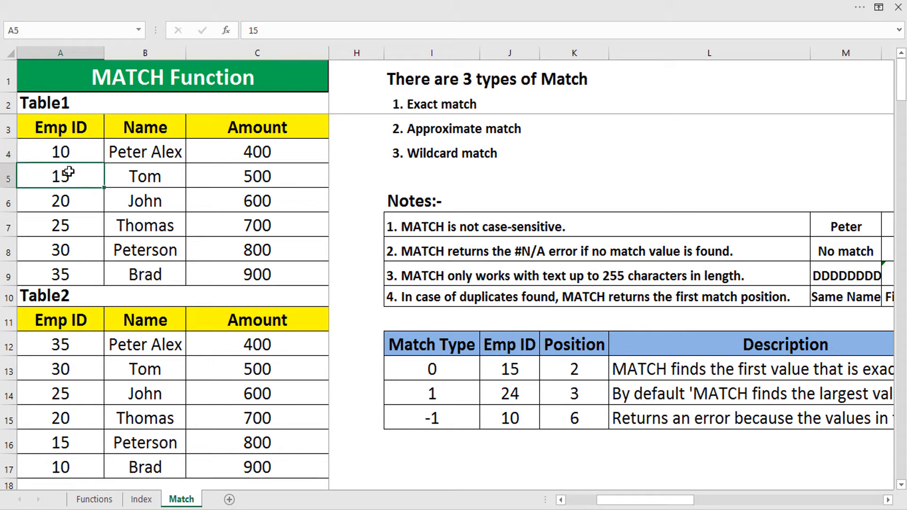
click(77, 200)
click(71, 226)
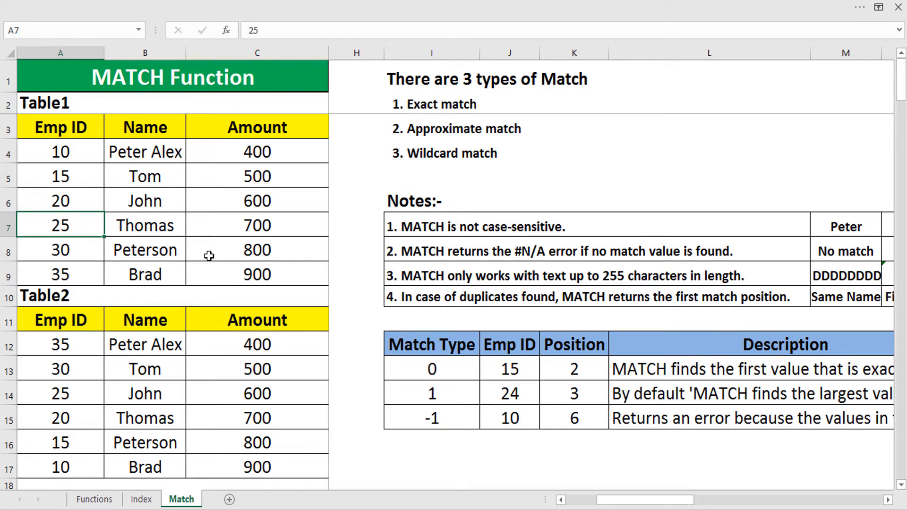
click(51, 199)
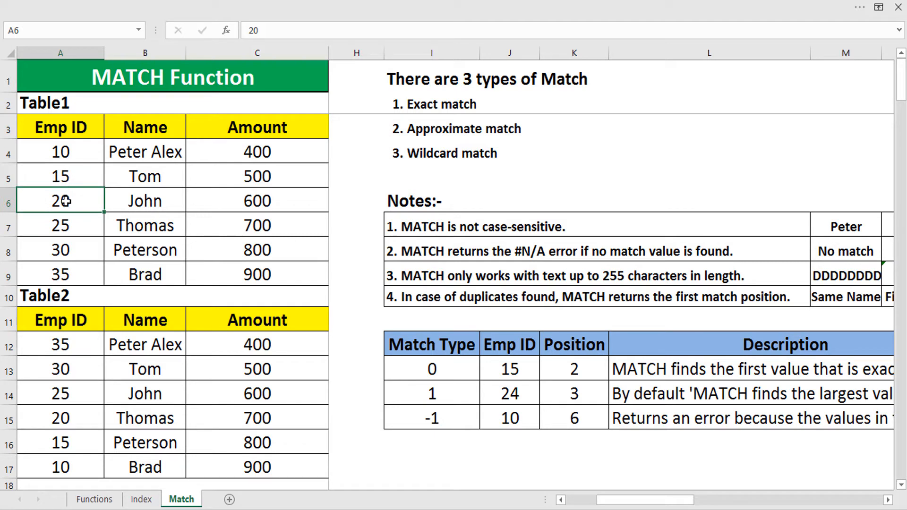
click(62, 228)
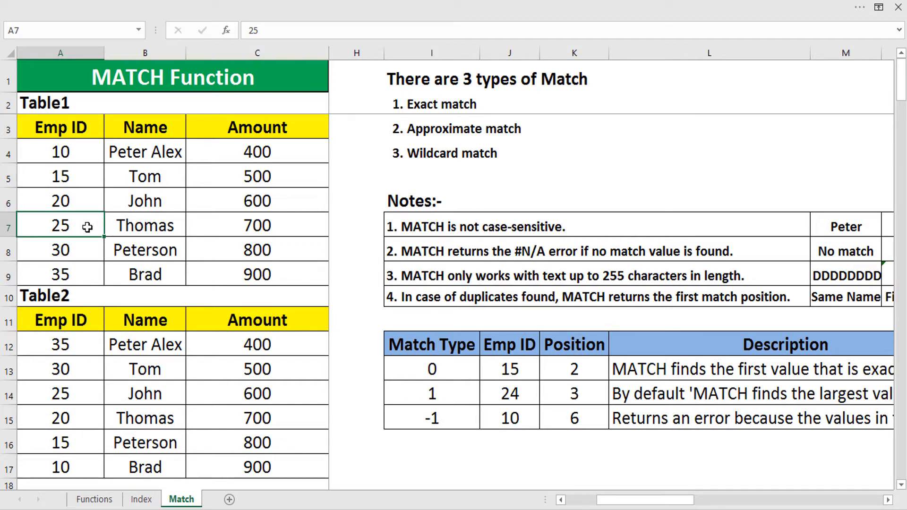
click(563, 391)
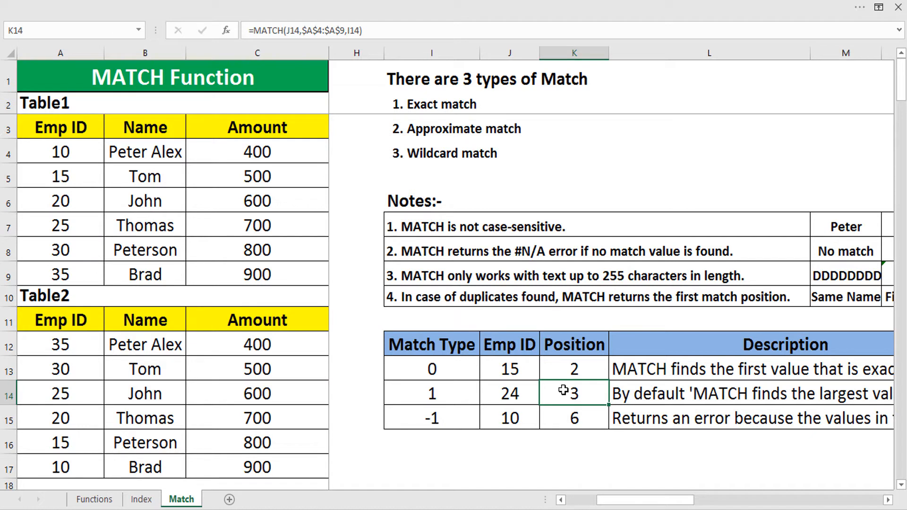
Inspect the match type -1 formula in K15 and the cells it references
click(556, 417)
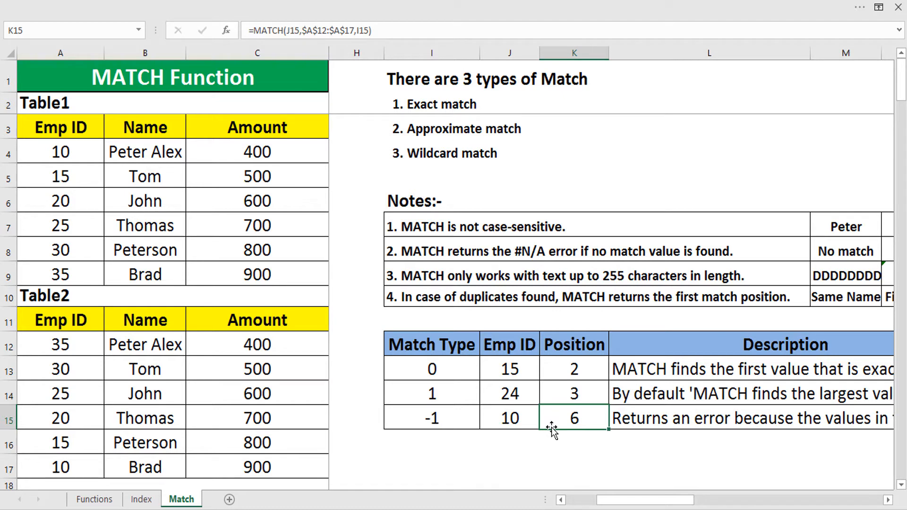
key(Left)
key(Left)
key(Left)
key(Left)
key(Left)
key(Right)
key(Right)
key(Right)
key(Right)
key(Right)
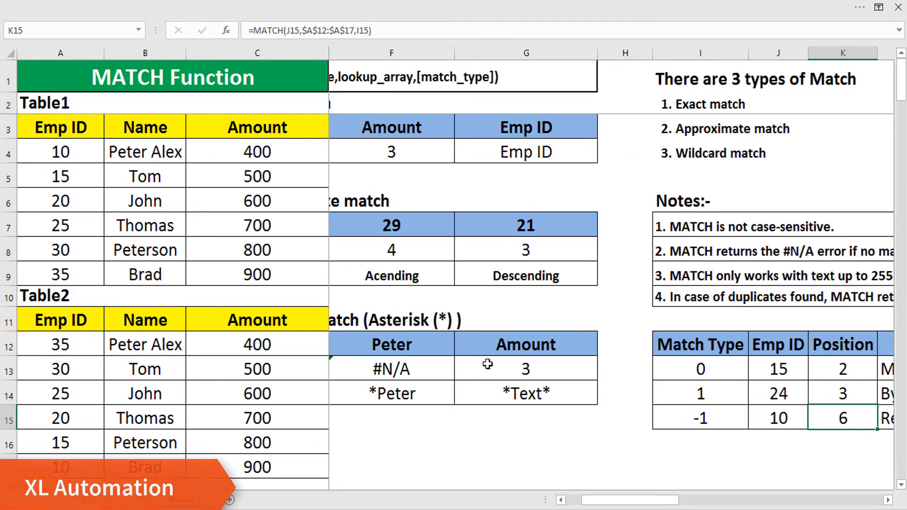
click(444, 34)
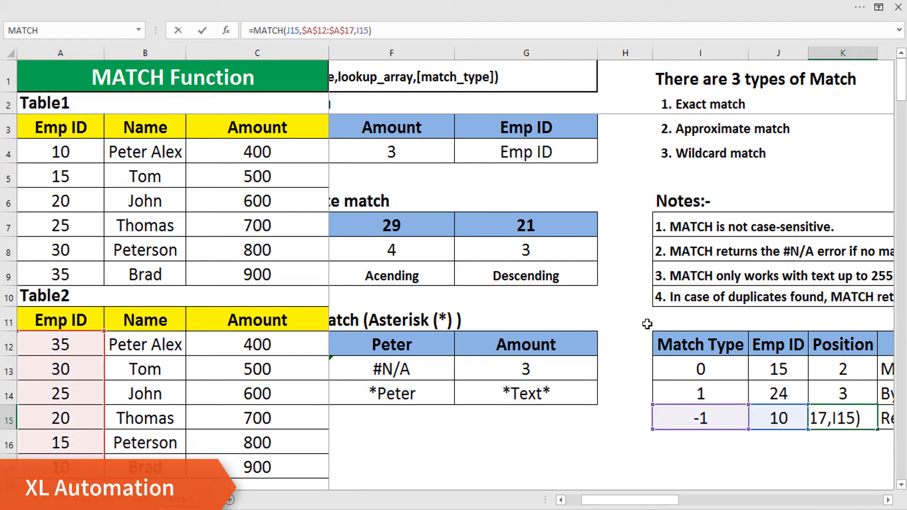
key(ctrl+Return)
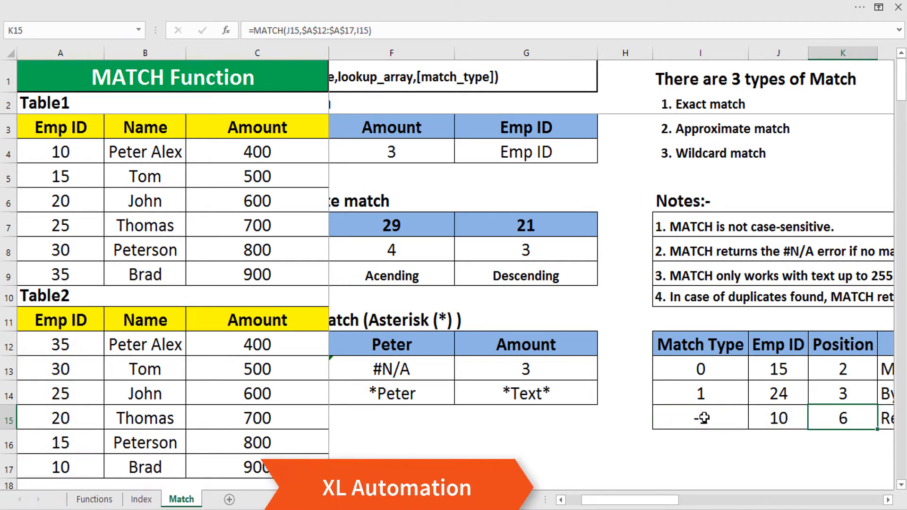
Read across the match type -1 row, from its description back to the Emp ID in J15
key(Right)
key(Right)
key(Right)
key(Right)
key(Left)
key(Left)
key(Left)
key(Left)
key(Left)
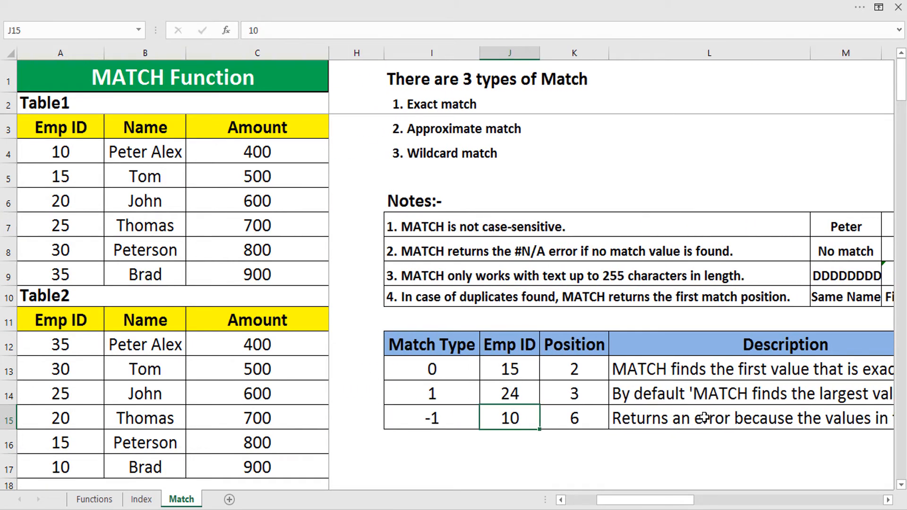
Compare the match type -1 formula in K15 with its lookup range A12:A17 in Table2, including the last Emp ID
click(597, 416)
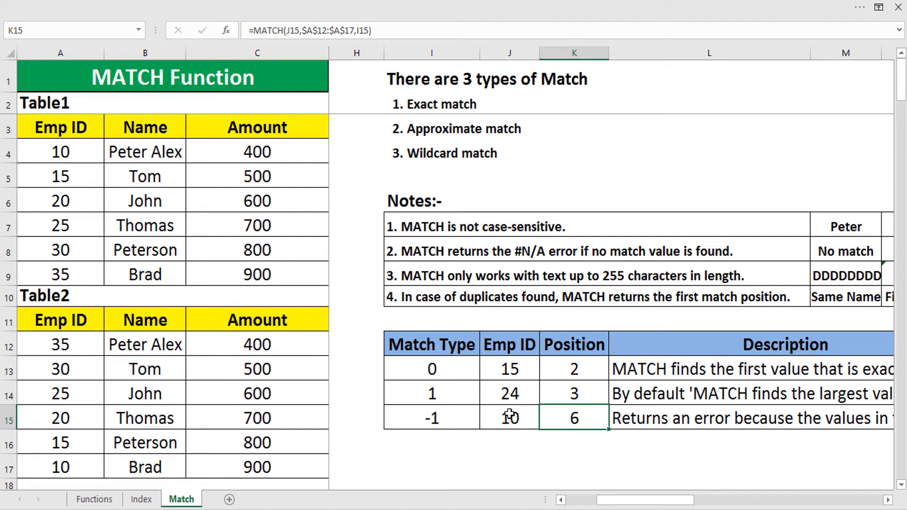
drag(38, 344, 50, 450)
click(56, 467)
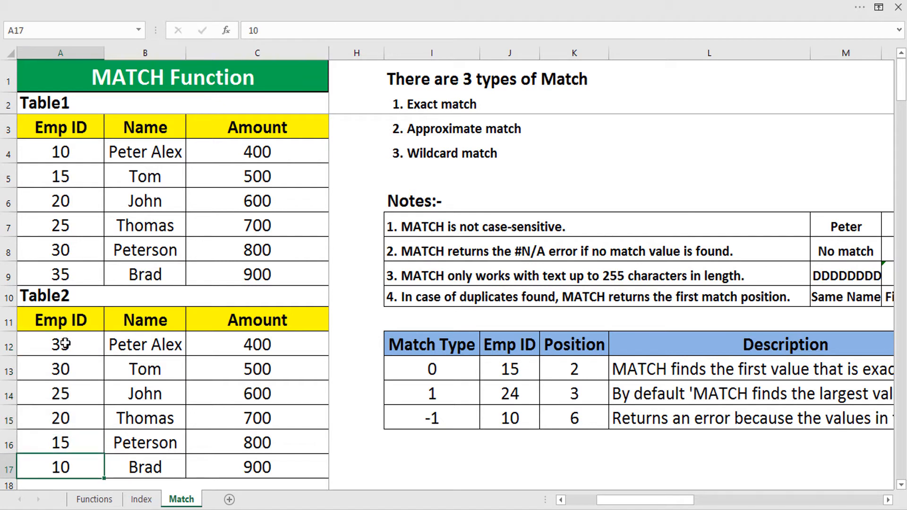
drag(65, 345, 69, 457)
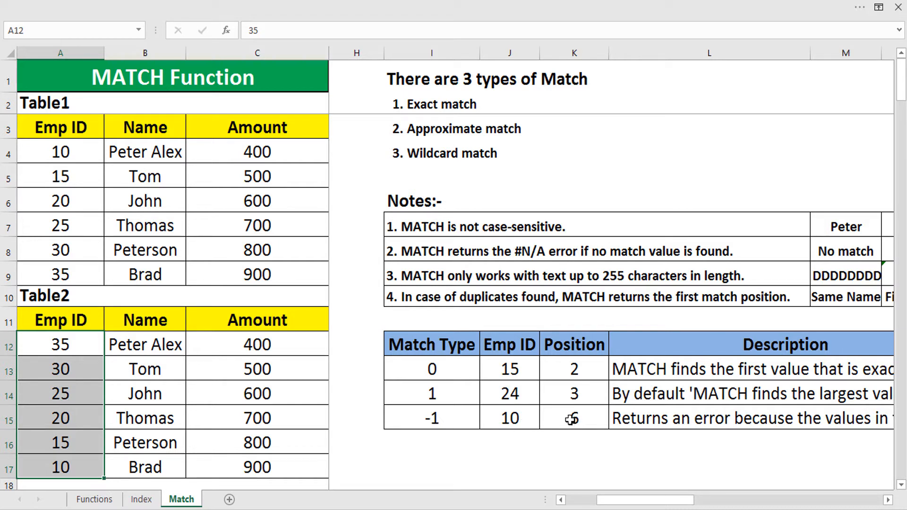
click(66, 464)
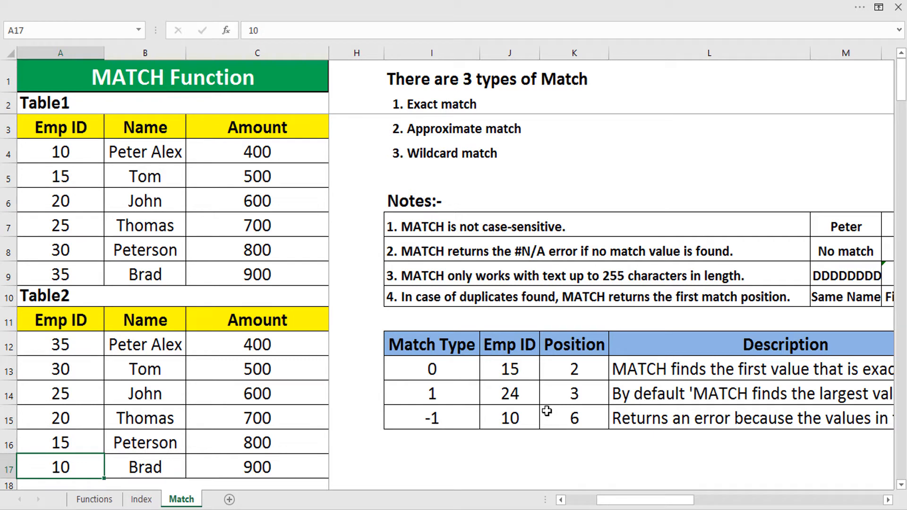
click(565, 415)
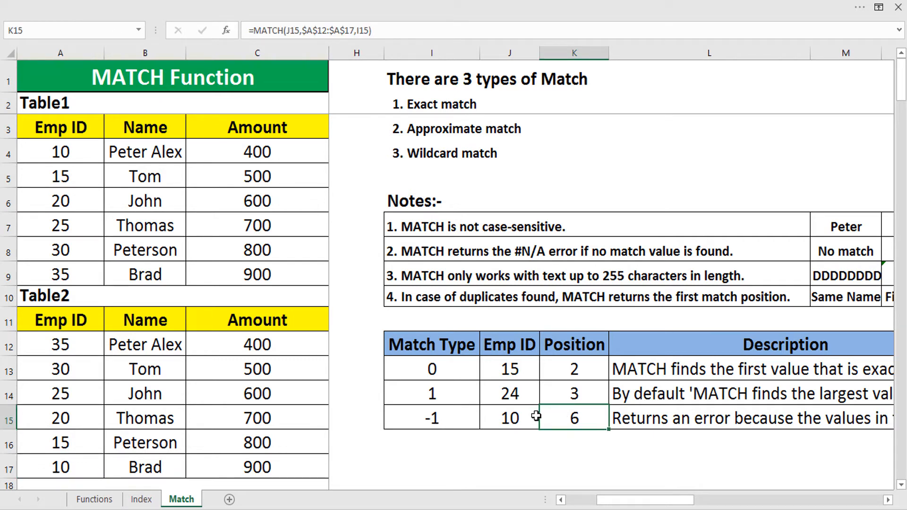
Enter the exact match formula =MATCH(E3,B4:B9,0) in E4 under Example1
key(Left)
key(Left)
key(Left)
key(Left)
key(Left)
key(Left)
key(Left)
key(Left)
key(Left)
key(Left)
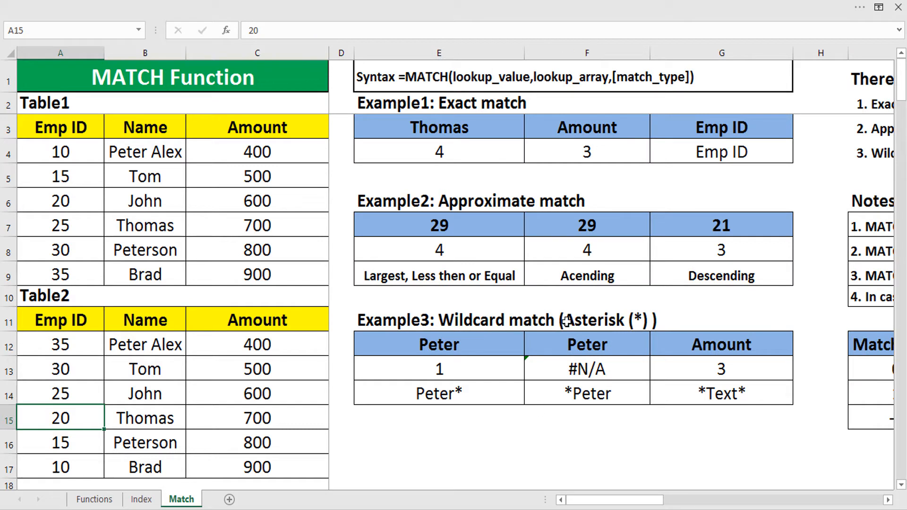
click(423, 143)
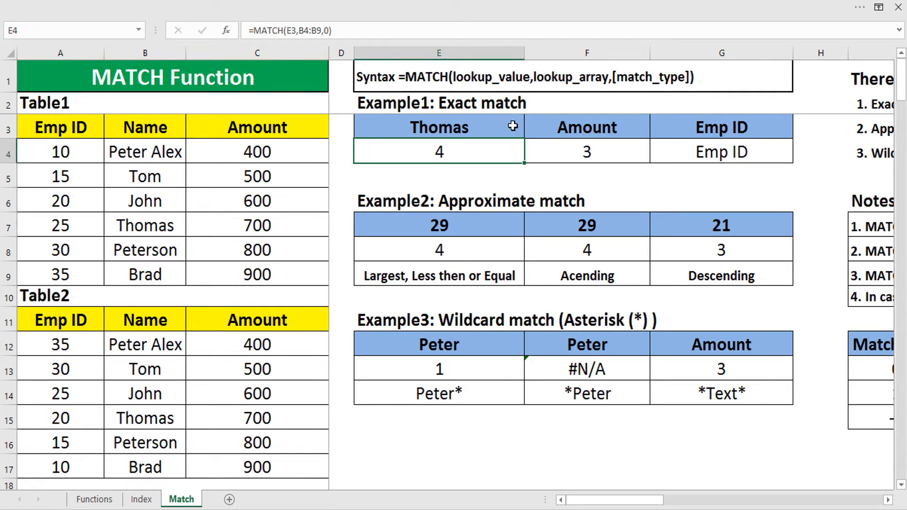
text(=mat)
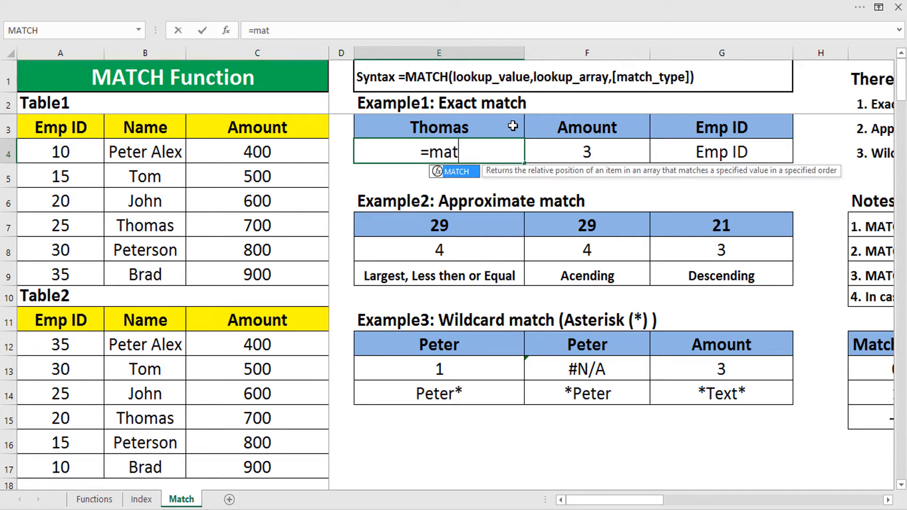
key(Tab)
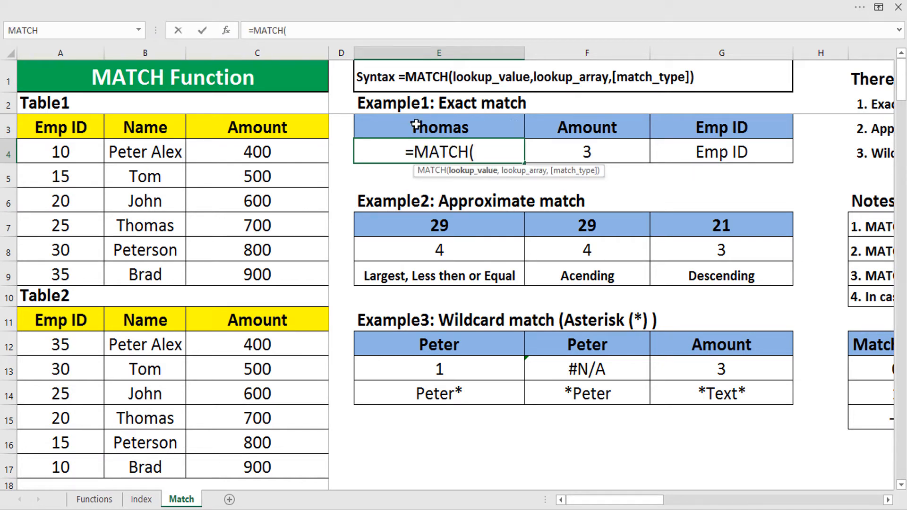
click(451, 127)
text(,)
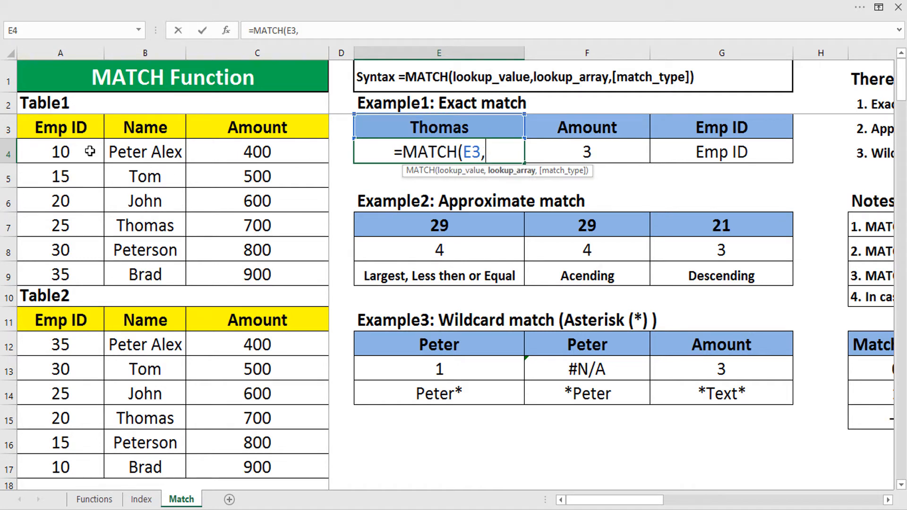
drag(144, 151, 141, 275)
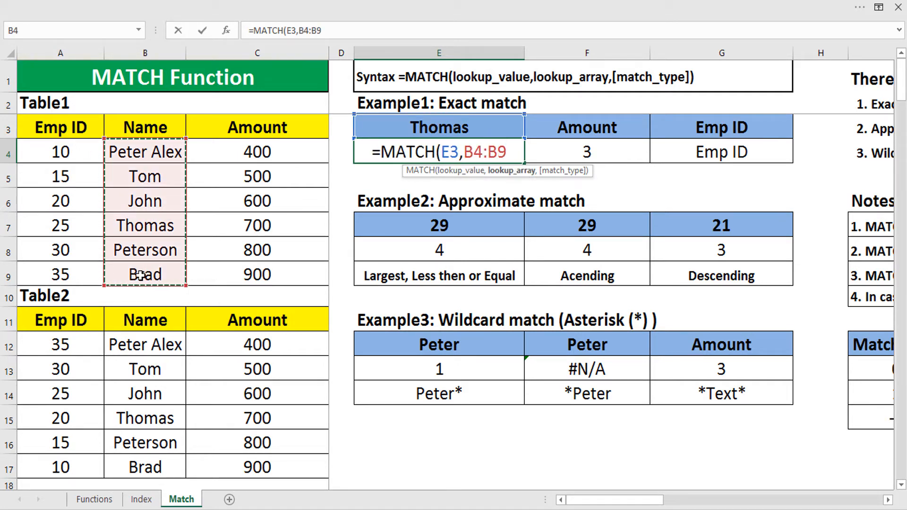
text(,)
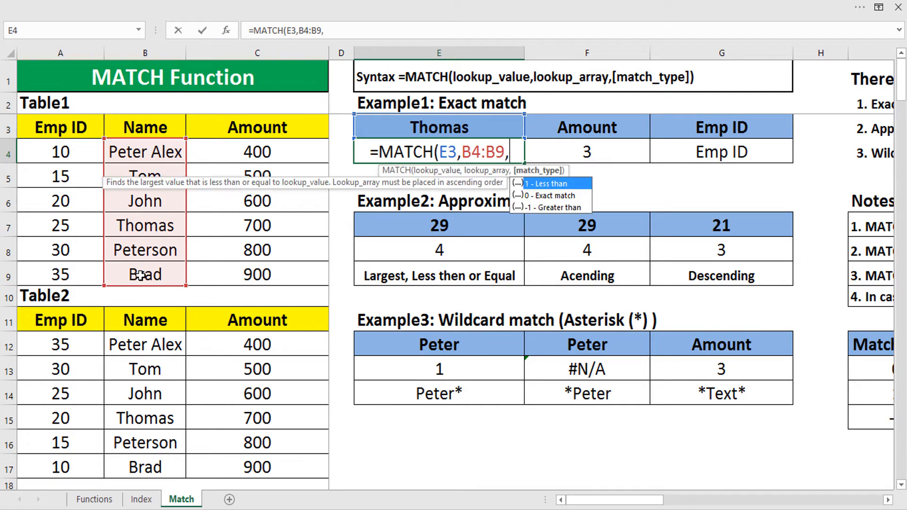
text(0)
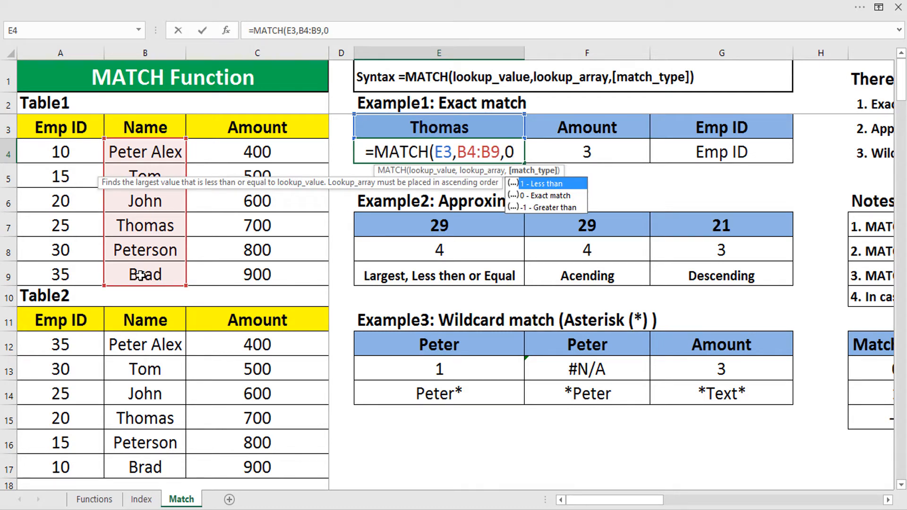
text())
key(Return)
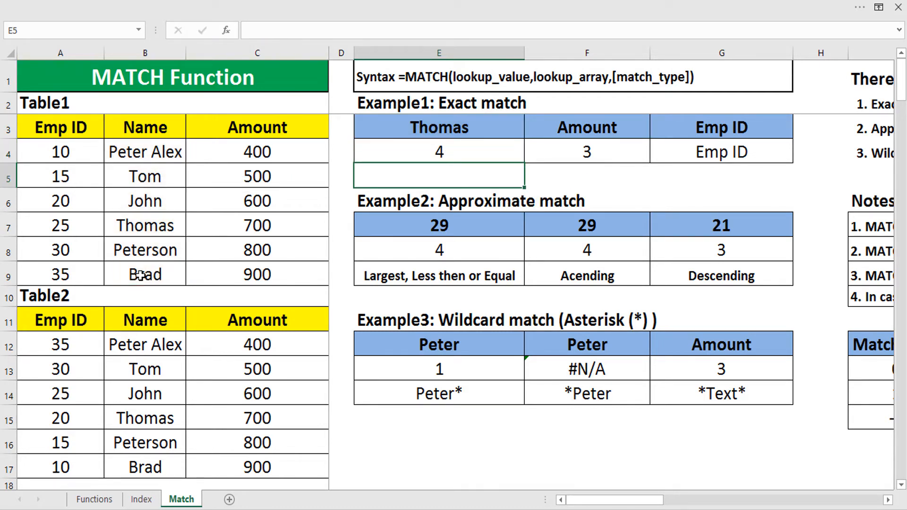
Check the E4 formula against the Table1 names from B4 down to the matching name in B7
click(437, 154)
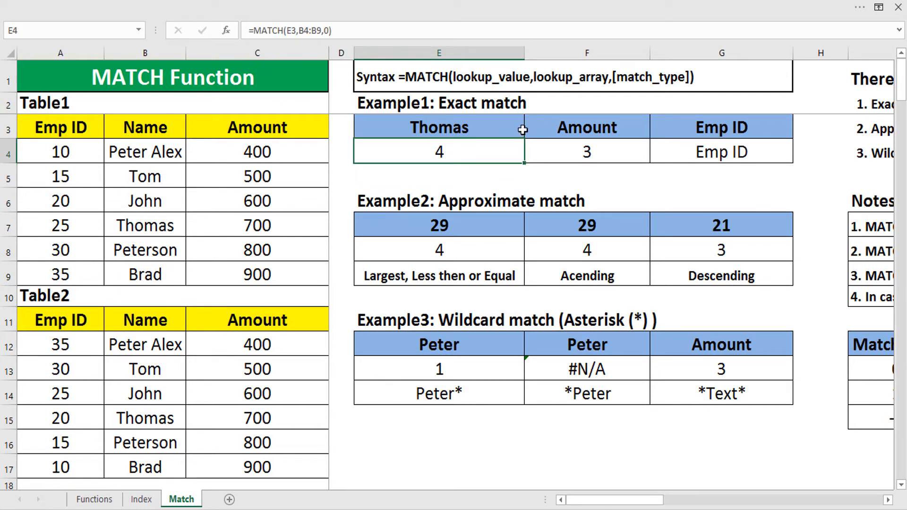
drag(158, 149, 158, 217)
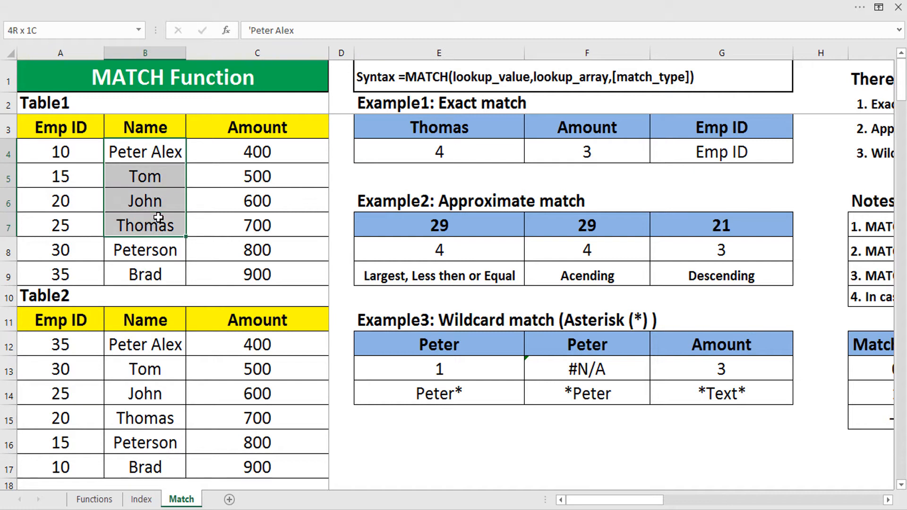
click(128, 227)
click(444, 150)
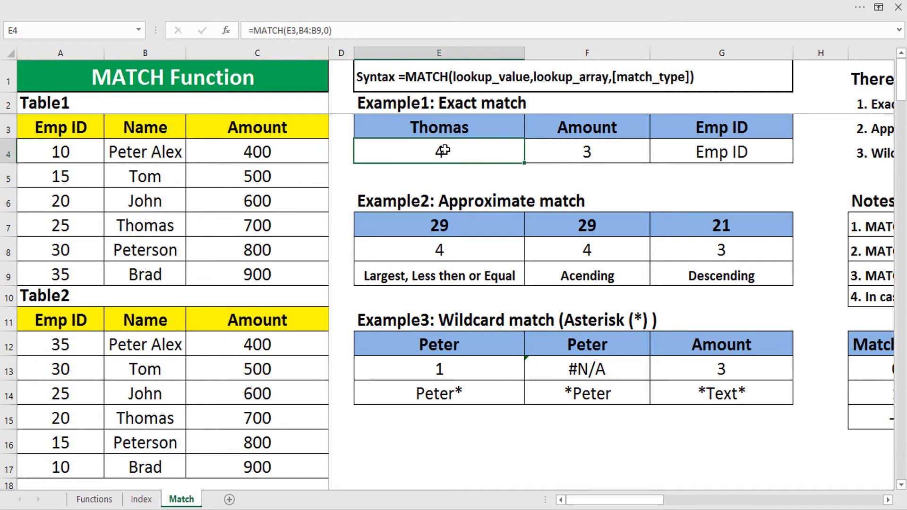
Set the lookup name in E3 to the one in B5 and check its position in Table1's Name column
click(470, 127)
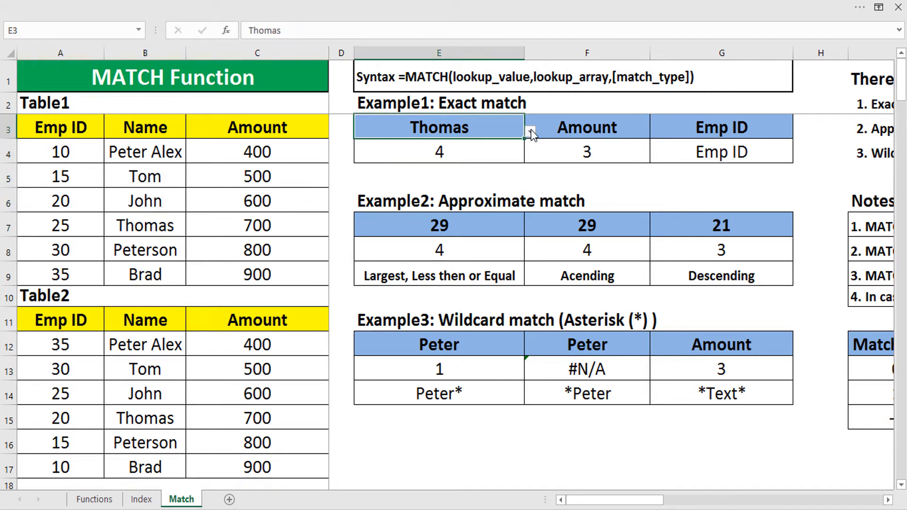
click(532, 131)
click(448, 153)
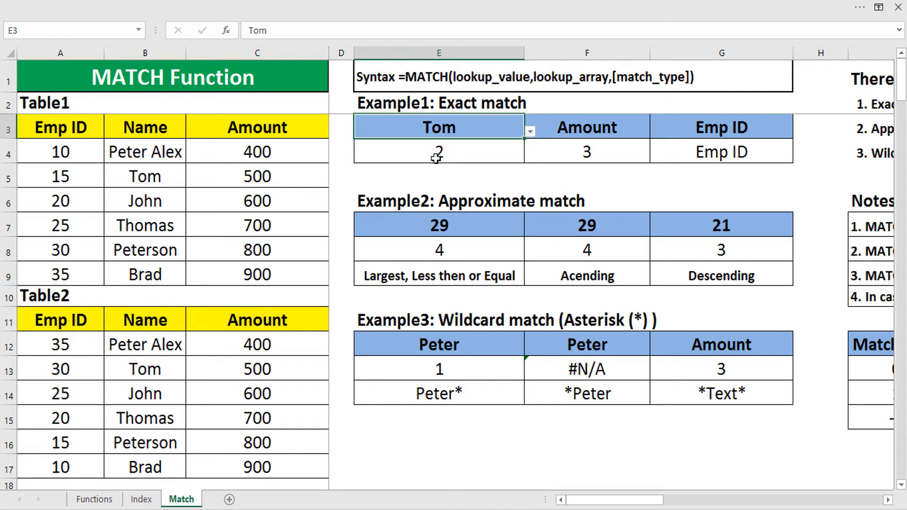
click(147, 175)
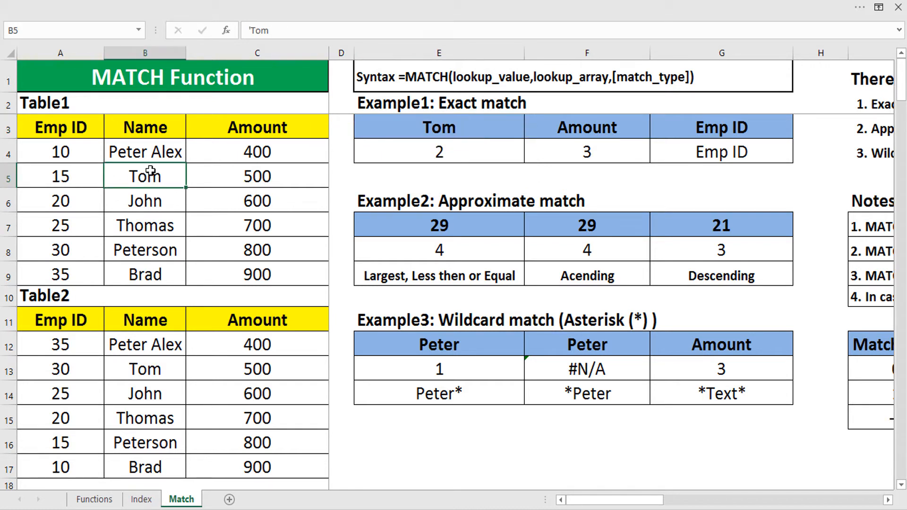
click(134, 153)
click(146, 173)
Enter the exact match formula =MATCH(F3,A3:C3,0) in F4 to locate the Amount header in Table1's header row
click(588, 151)
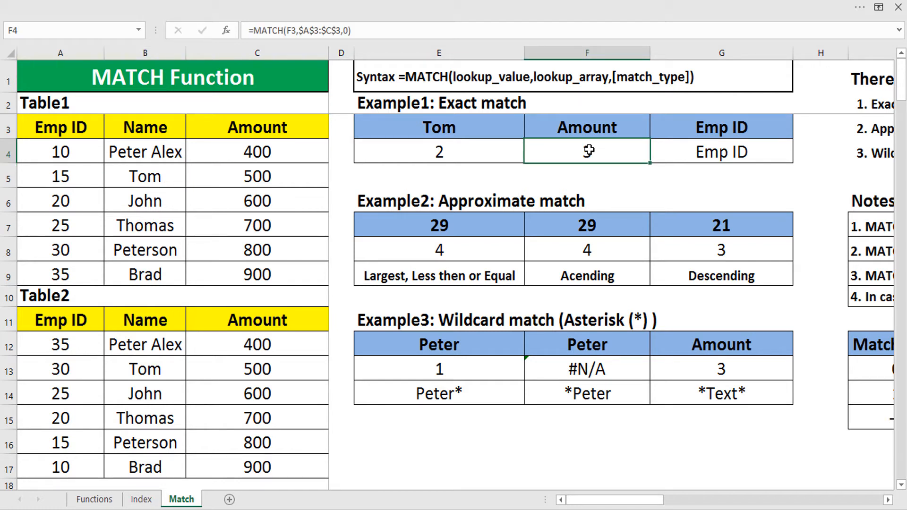
text(=)
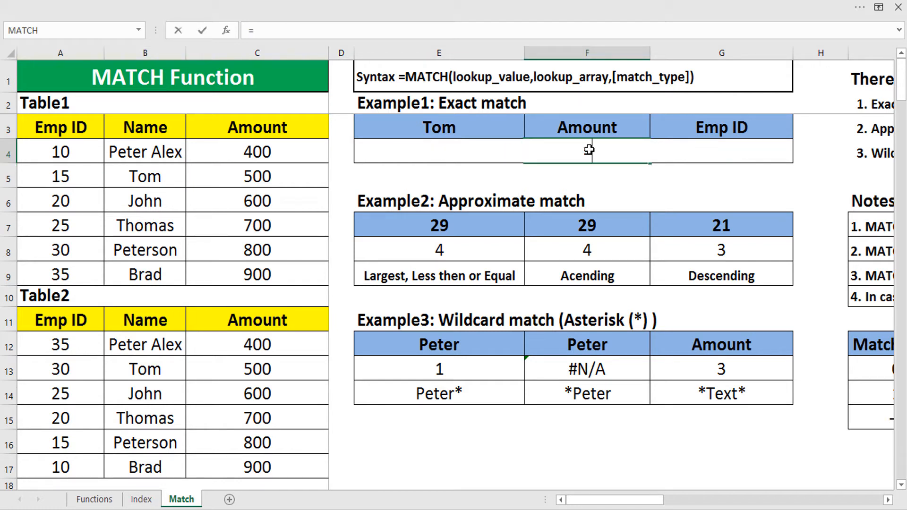
text(ma)
key(Tab)
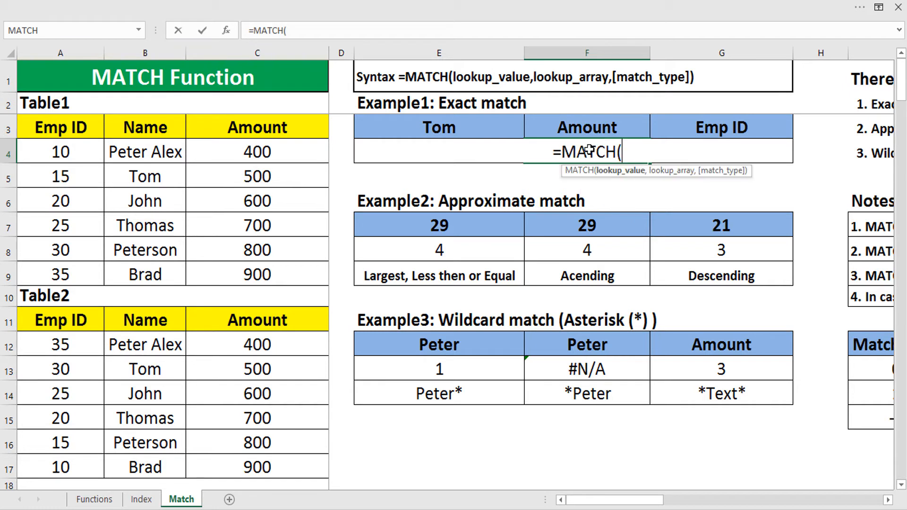
click(610, 124)
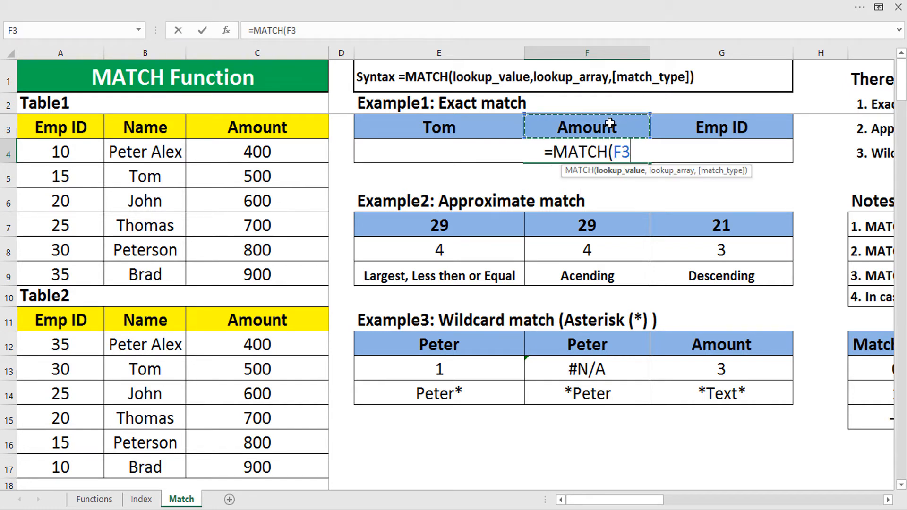
text(,)
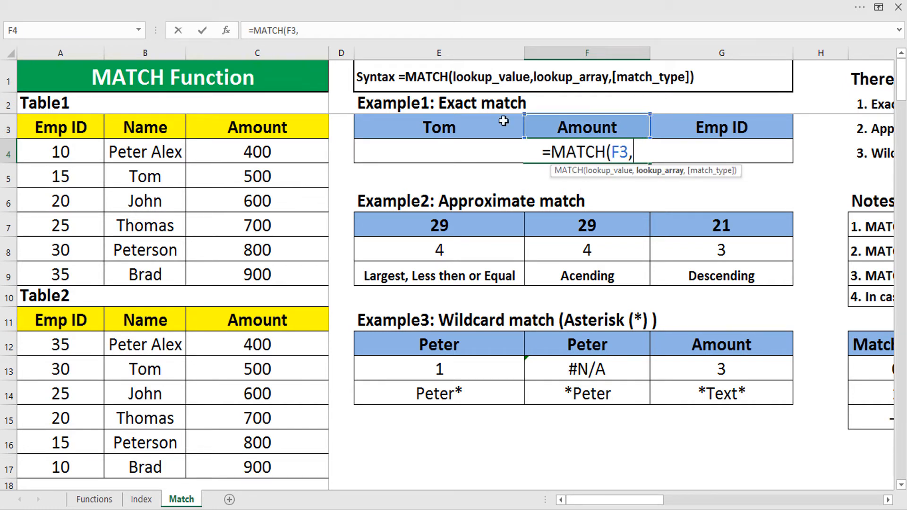
click(71, 135)
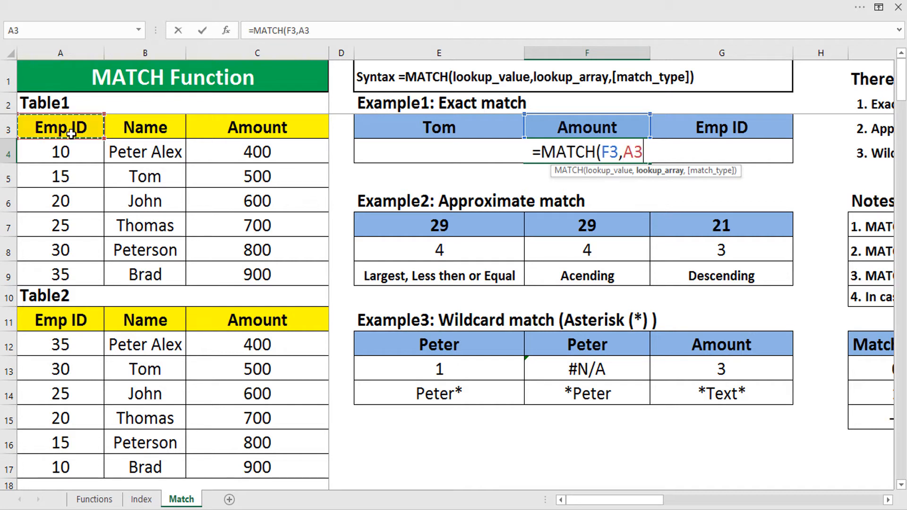
drag(56, 126, 238, 128)
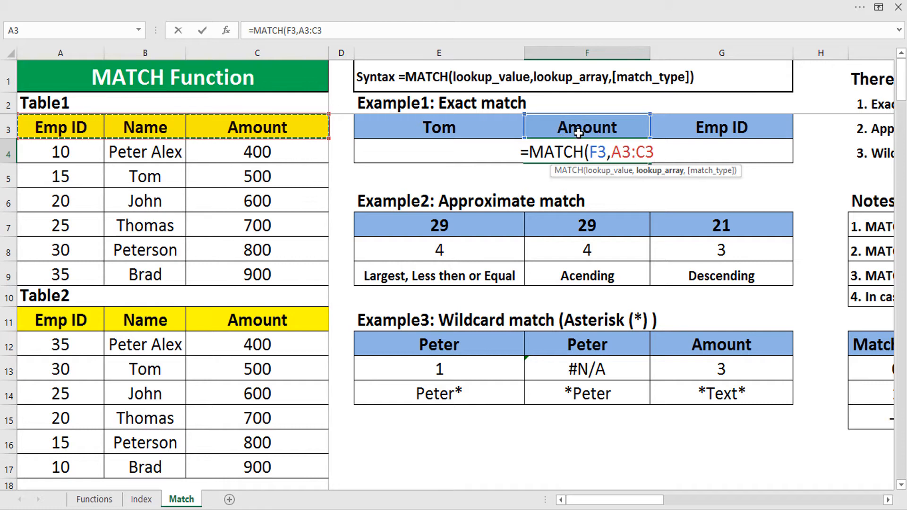
text(,0)
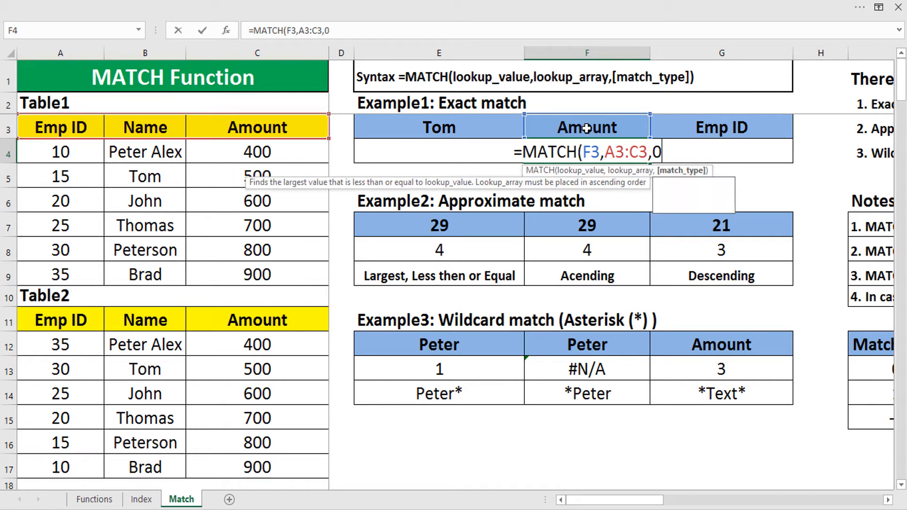
text())
key(Return)
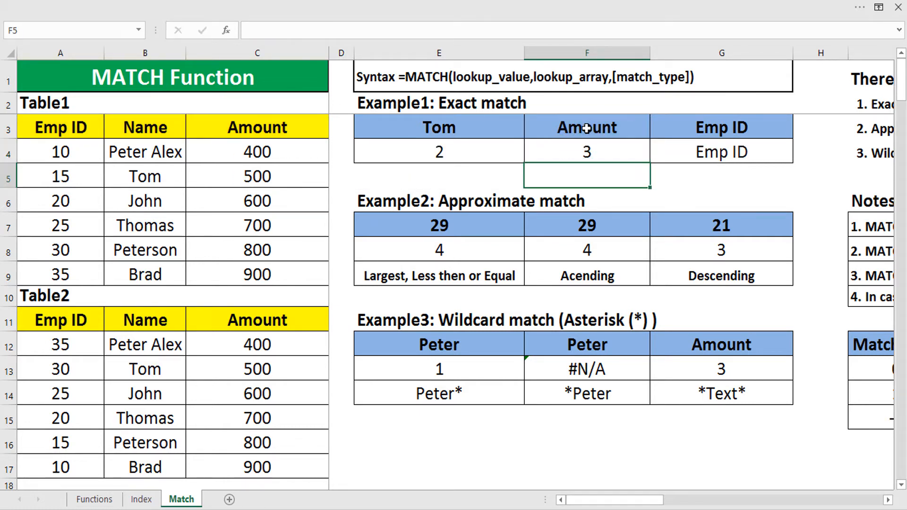
key(Up)
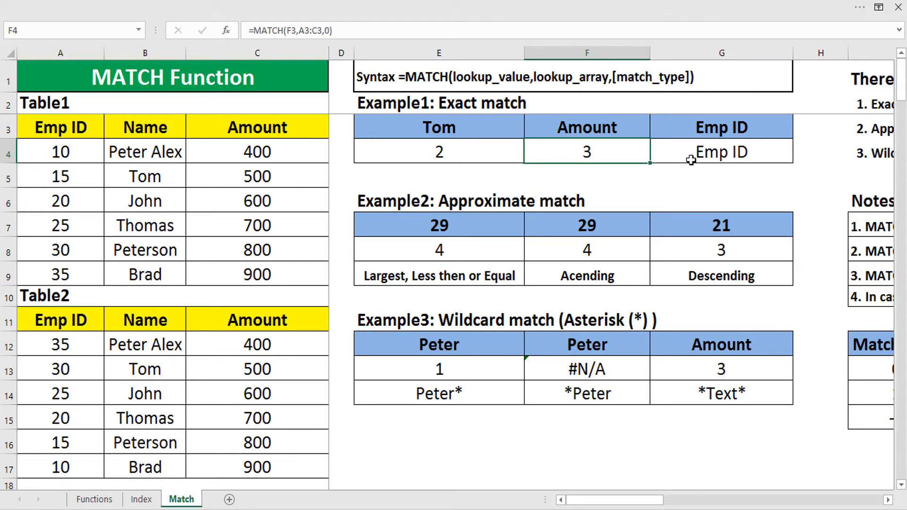
Clear the existing formula from G4 and enter 10 in G2 as the Emp ID lookup value
click(736, 146)
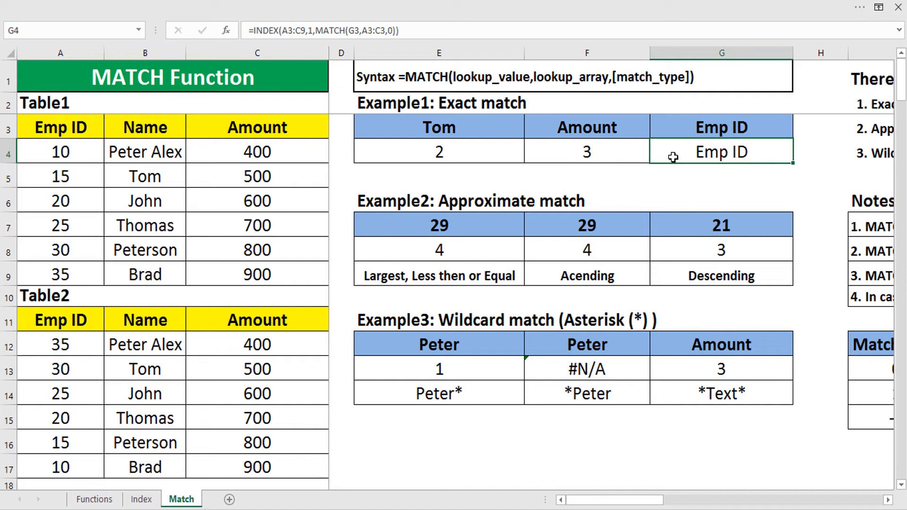
key(Delete)
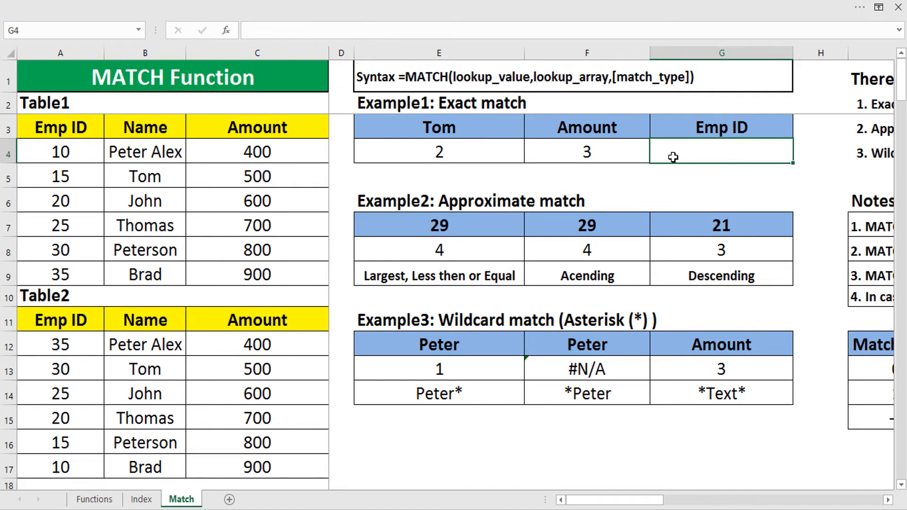
key(Up)
key(Down)
key(Up)
key(Up)
text(1)
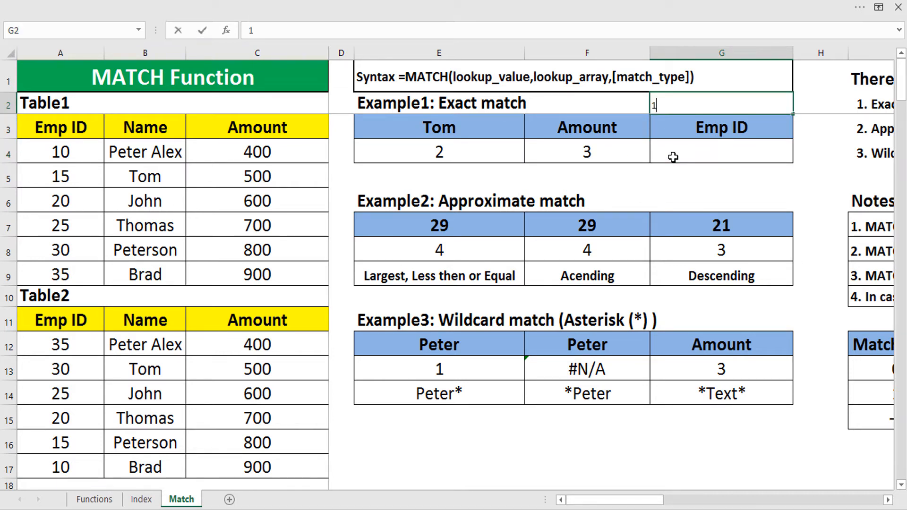
text(0)
key(Return)
key(Down)
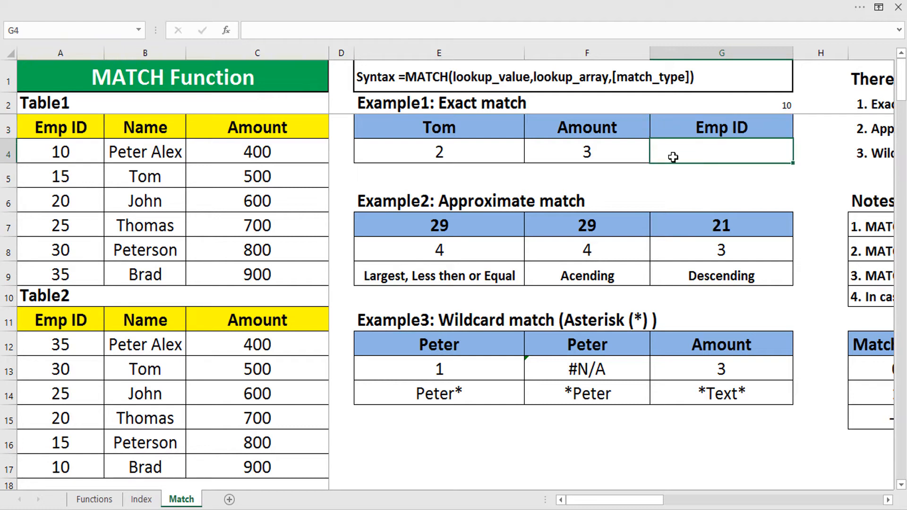
Check the Emp ID and name in the first data row of Table1
click(65, 152)
click(137, 151)
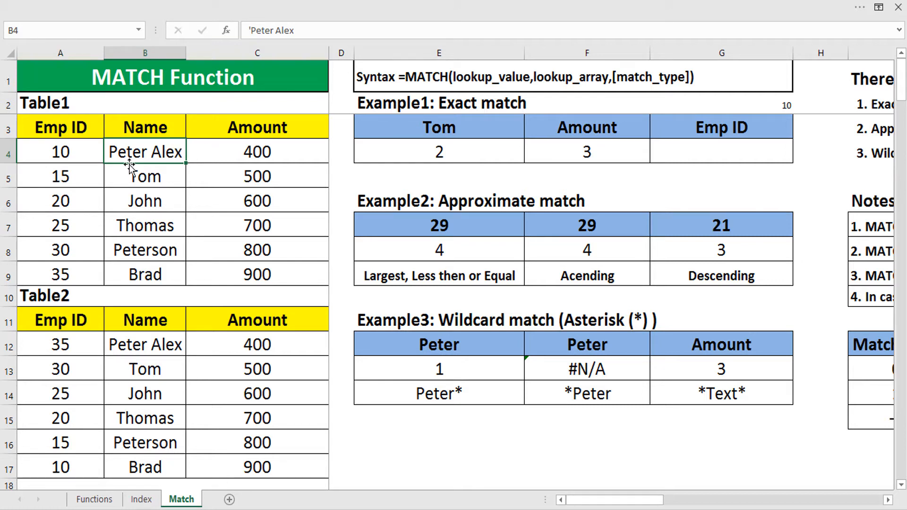
key(ctrl+c)
click(66, 151)
Start an INDEX formula in G4 with array A3:C9 and MATCH(G2,A3:A9,0) as the row number
click(705, 151)
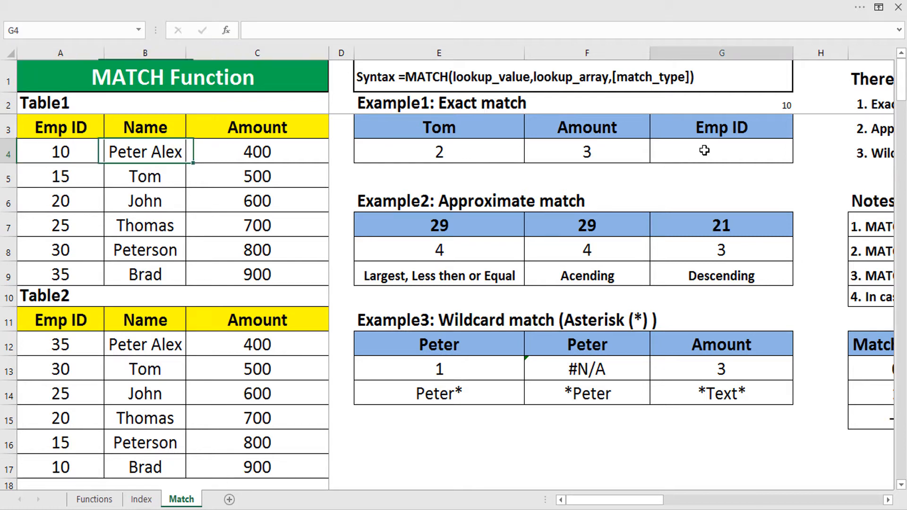
text(=ind)
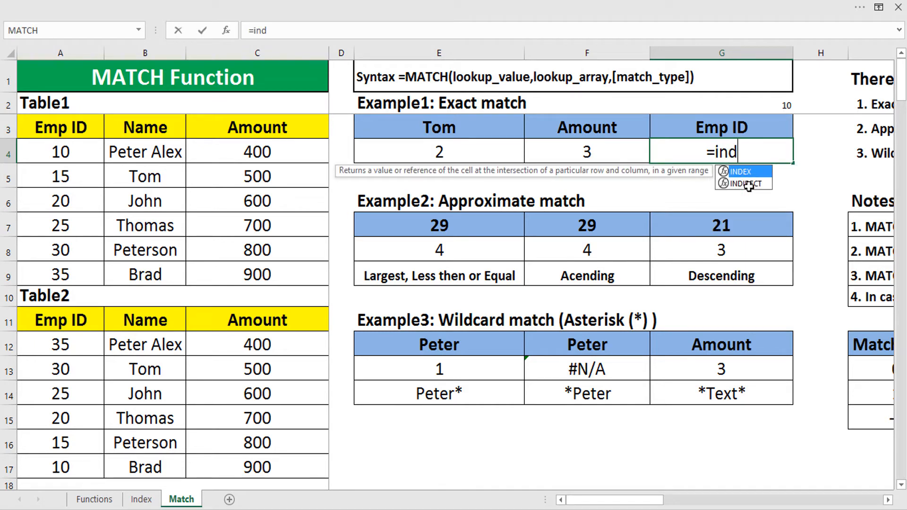
key(Tab)
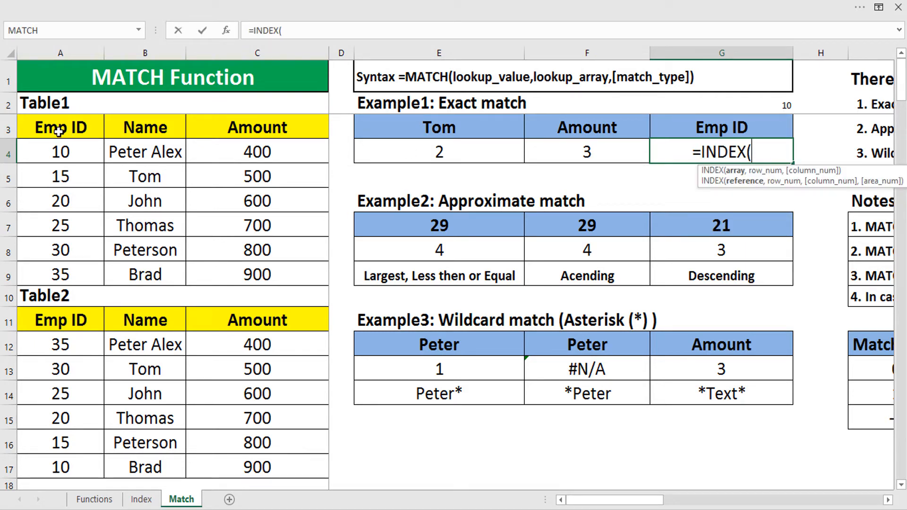
drag(59, 131, 229, 266)
text(,)
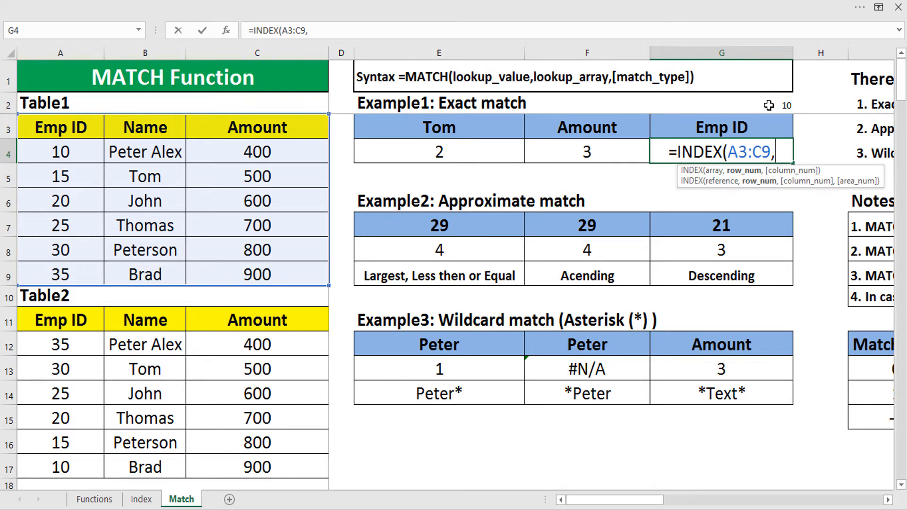
text(ma)
key(Tab)
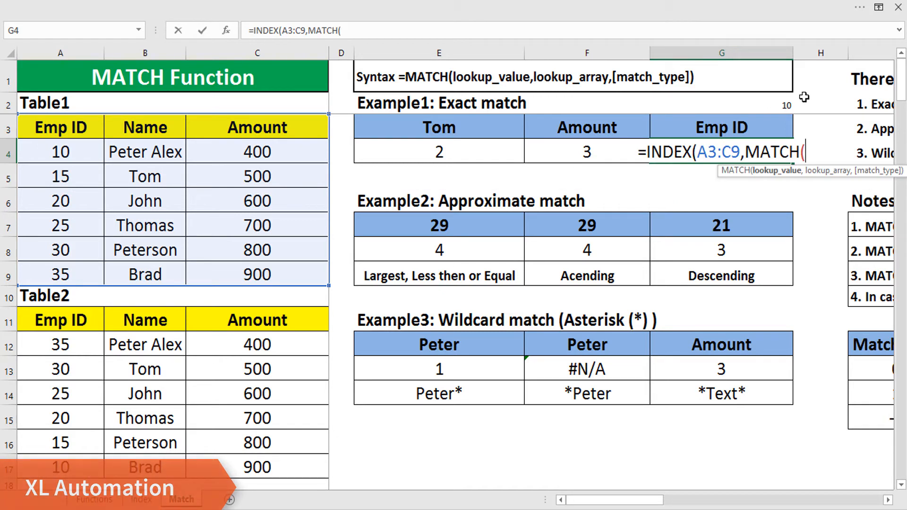
click(769, 102)
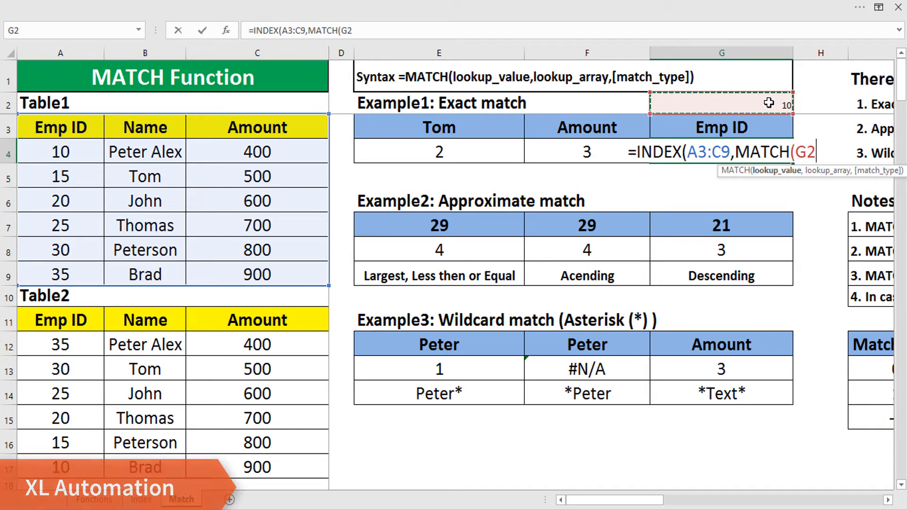
text(,)
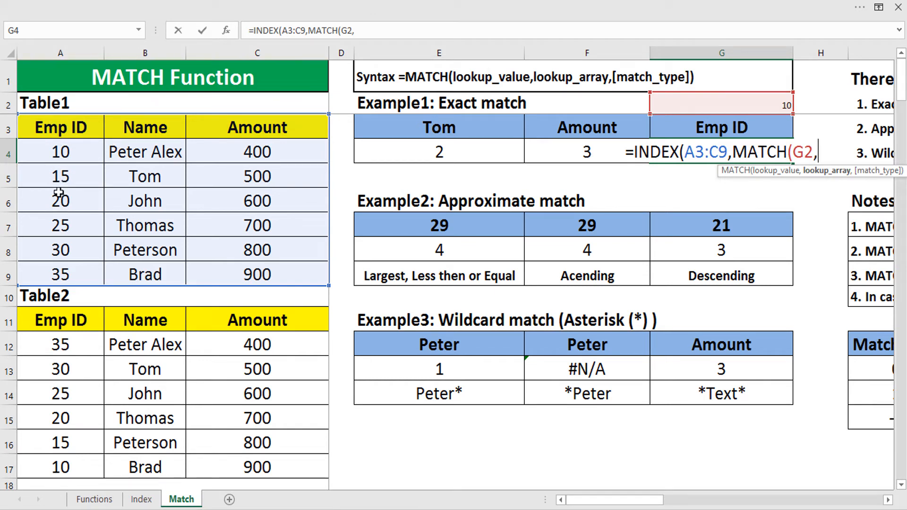
drag(55, 128, 61, 274)
text(,0)
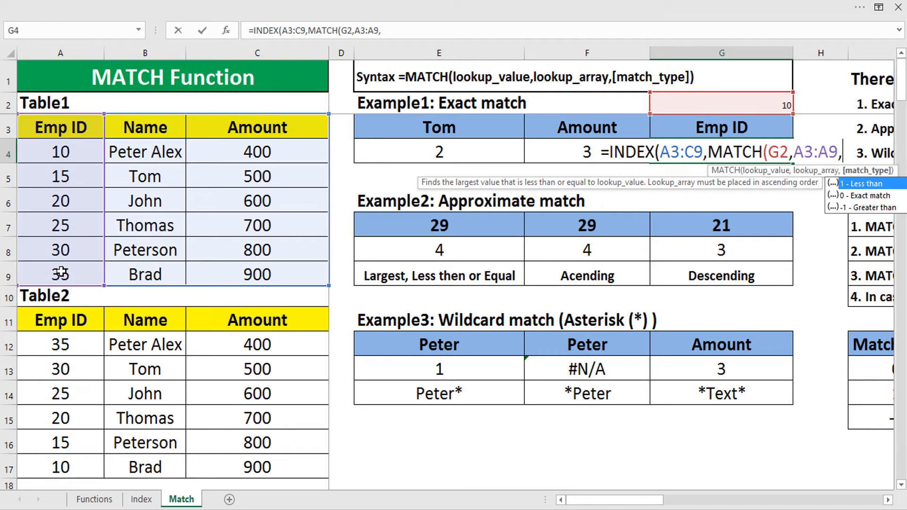
text())
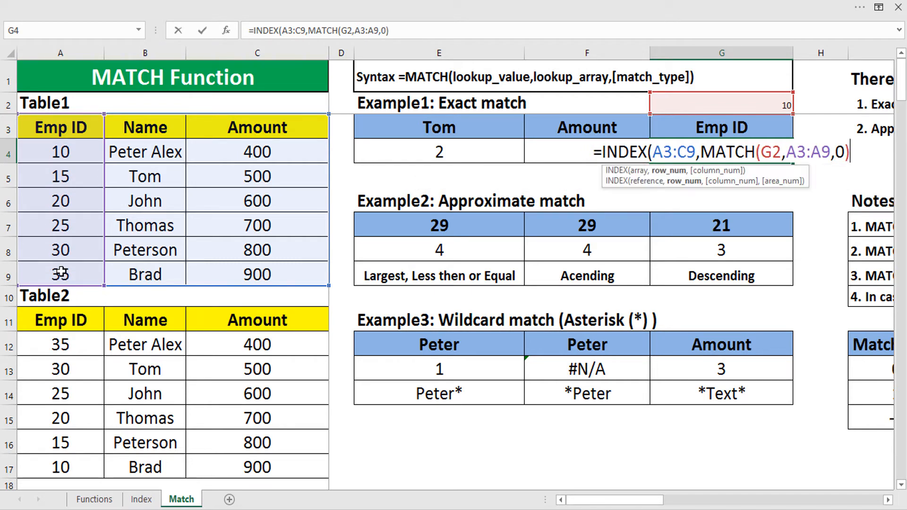
Complete the G4 INDEX formula with MATCH(G3,A3:C3,0) as the column number
text(,)
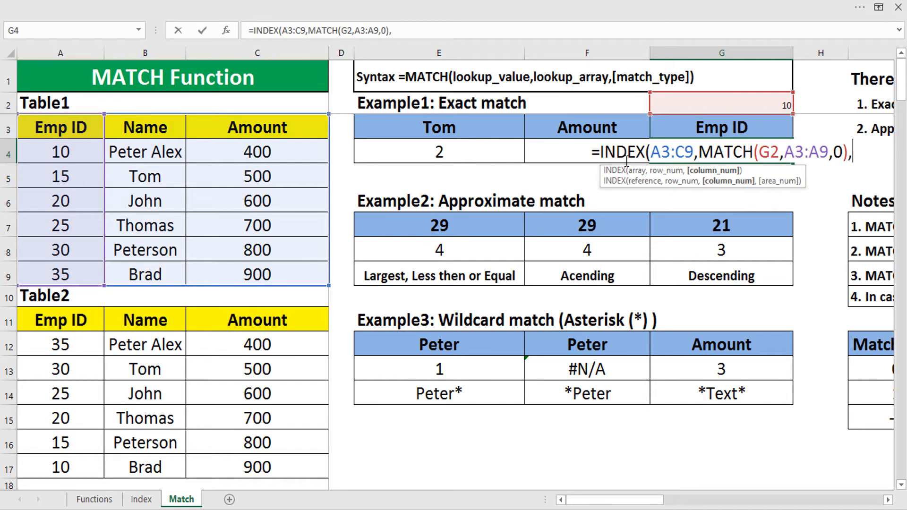
text(mat)
key(Tab)
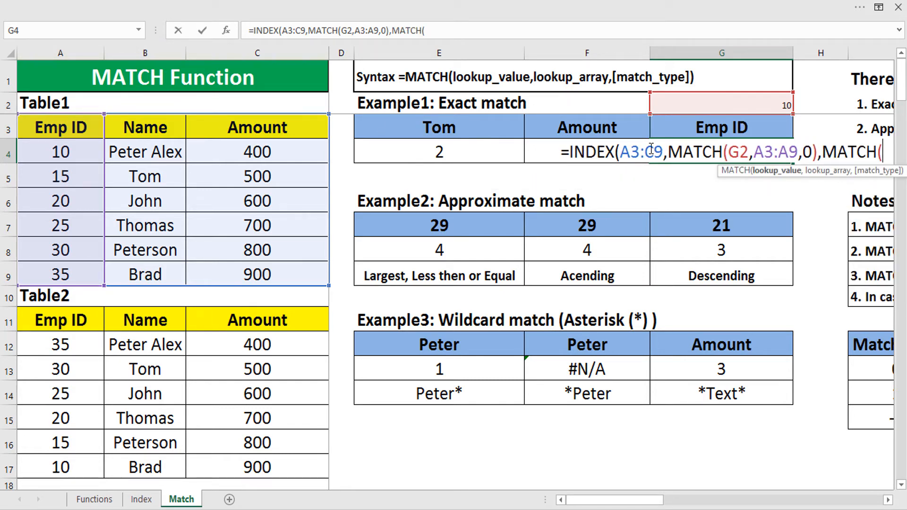
click(693, 132)
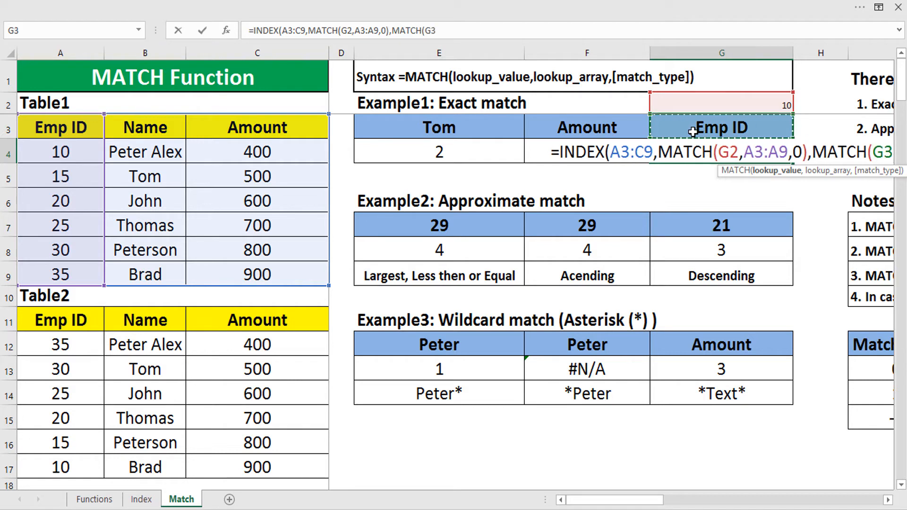
text(,)
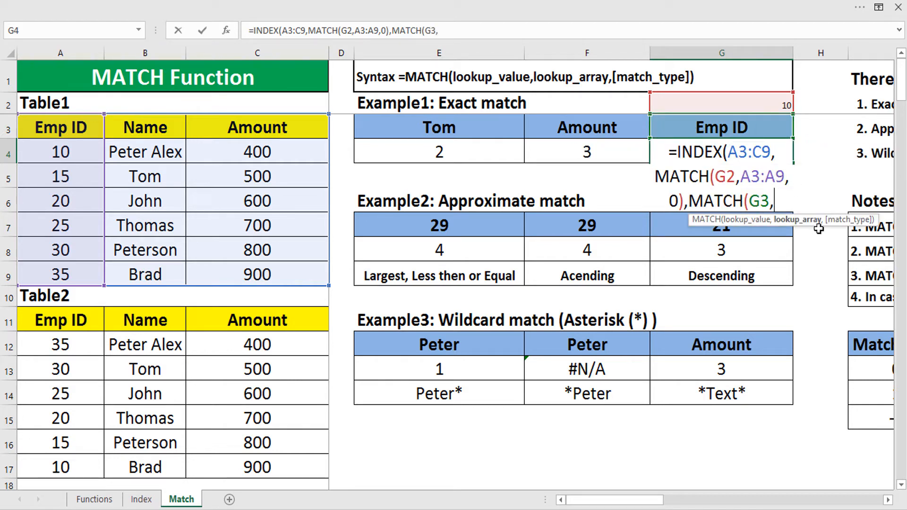
click(72, 124)
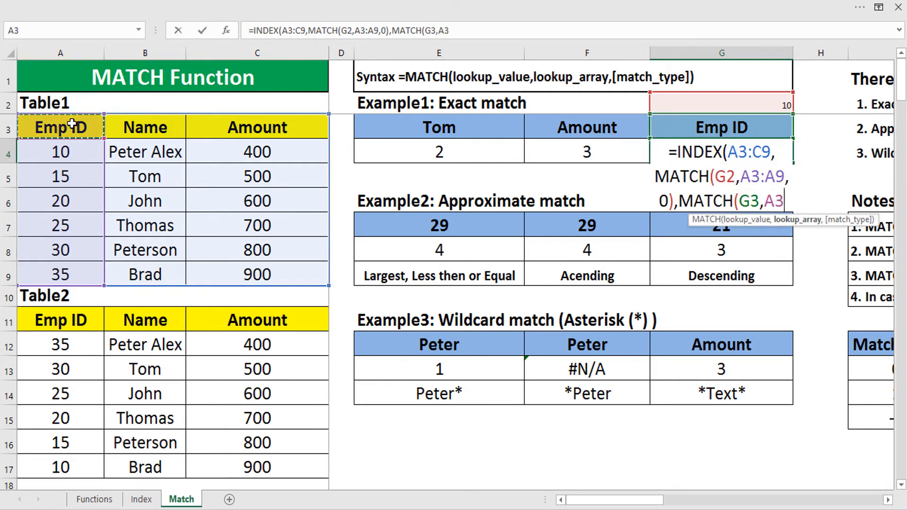
drag(72, 123, 264, 127)
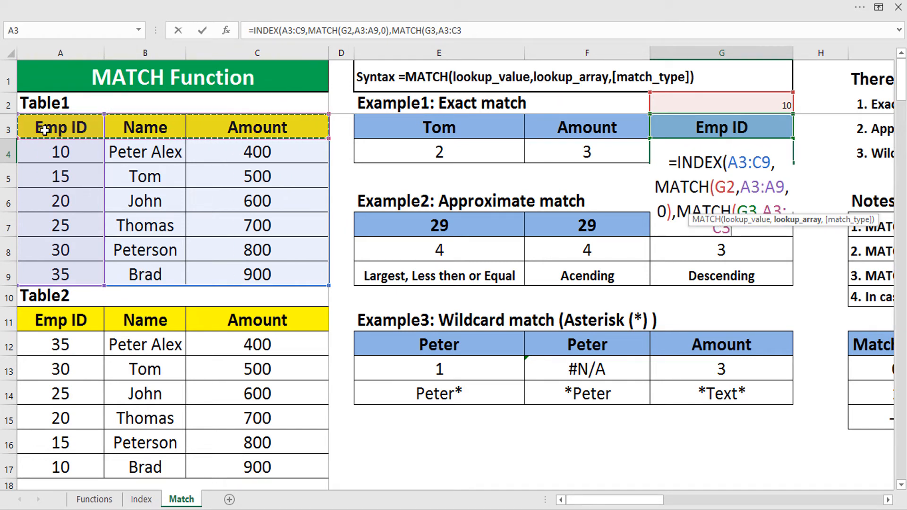
text(,0))
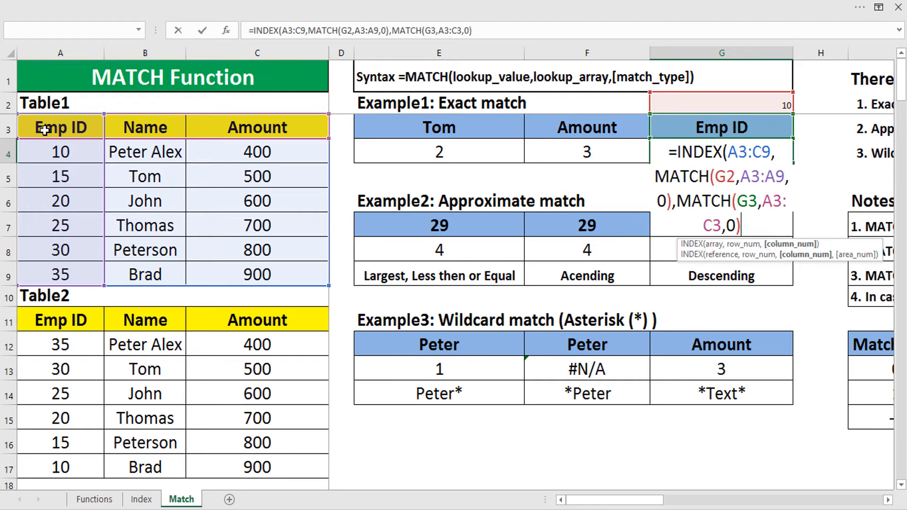
key(Return)
key(Return)
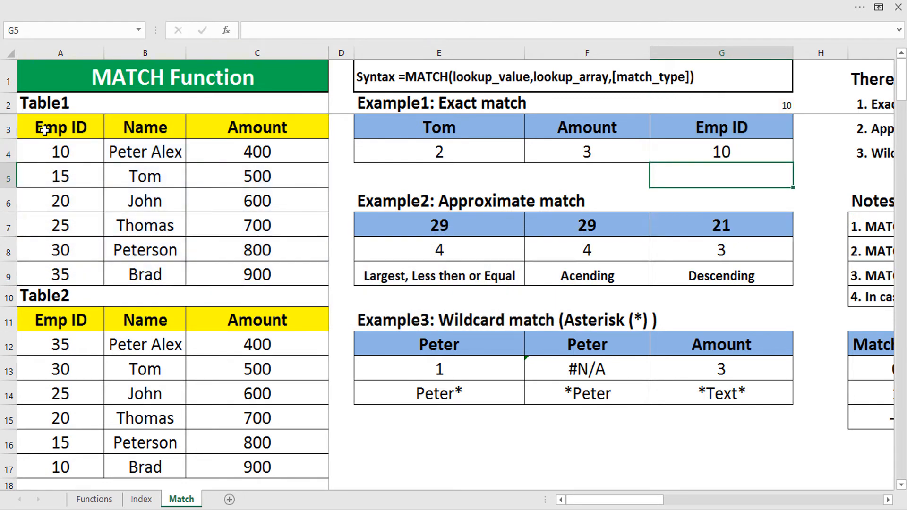
Review the array, row number and column number arguments of the INDEX and MATCH formula in G4
key(Up)
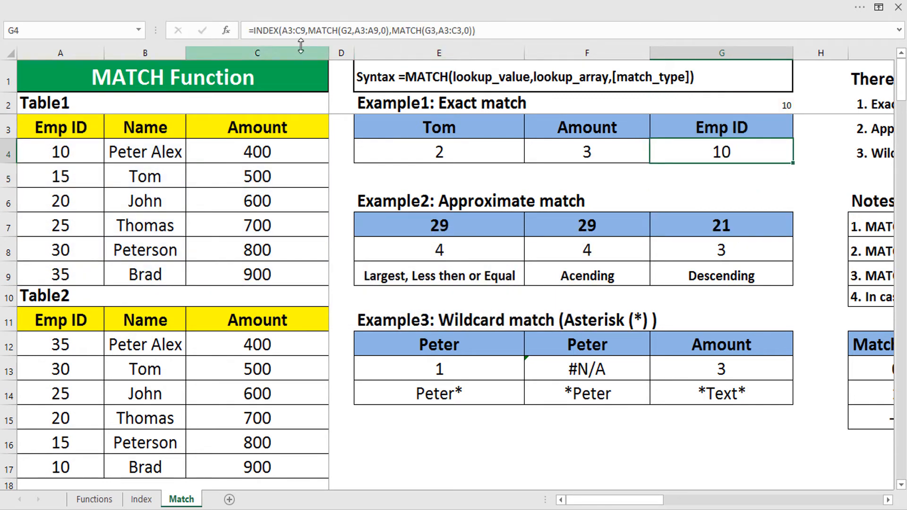
click(291, 31)
double_click(290, 31)
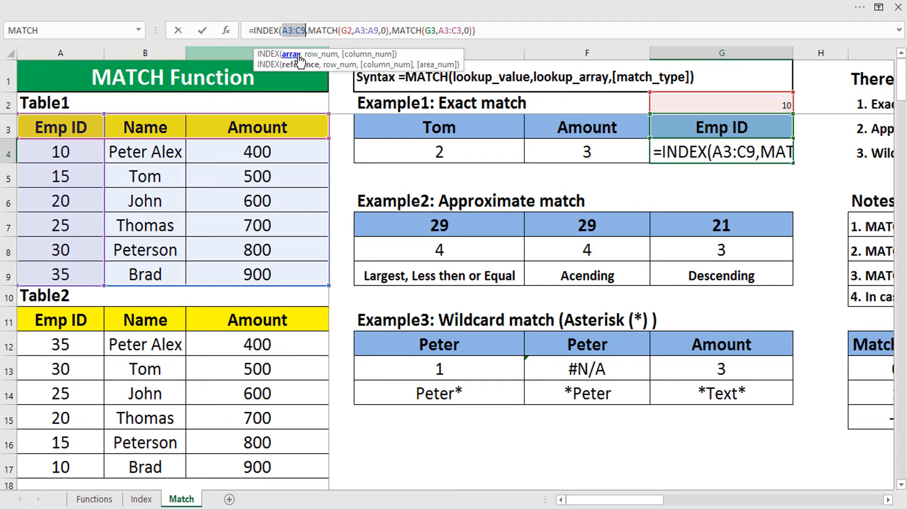
click(327, 65)
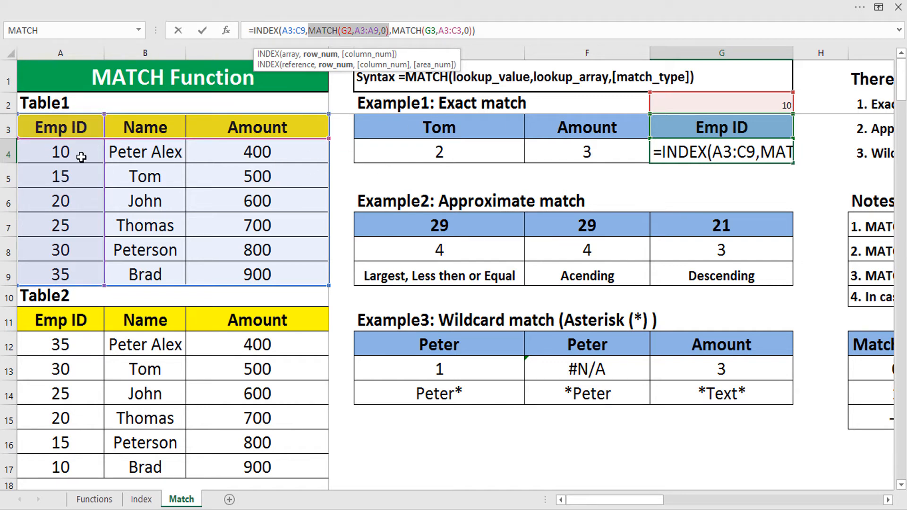
click(422, 30)
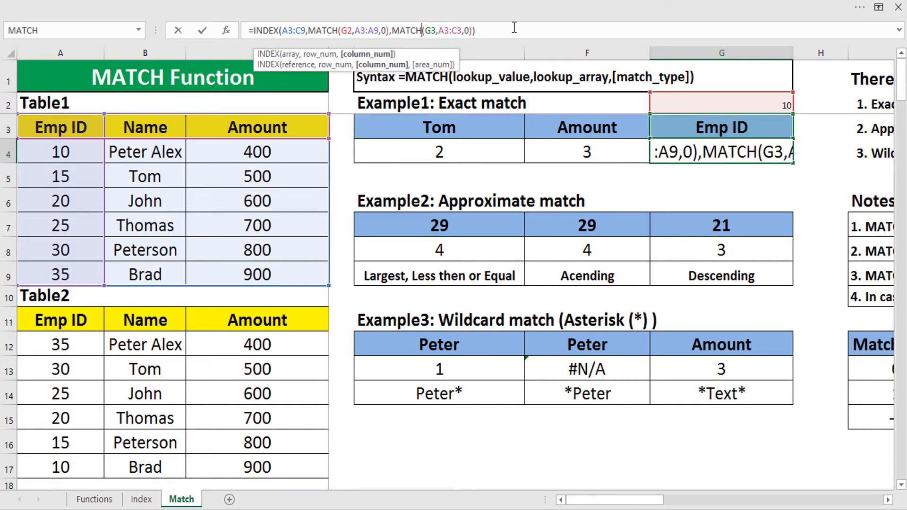
key(Return)
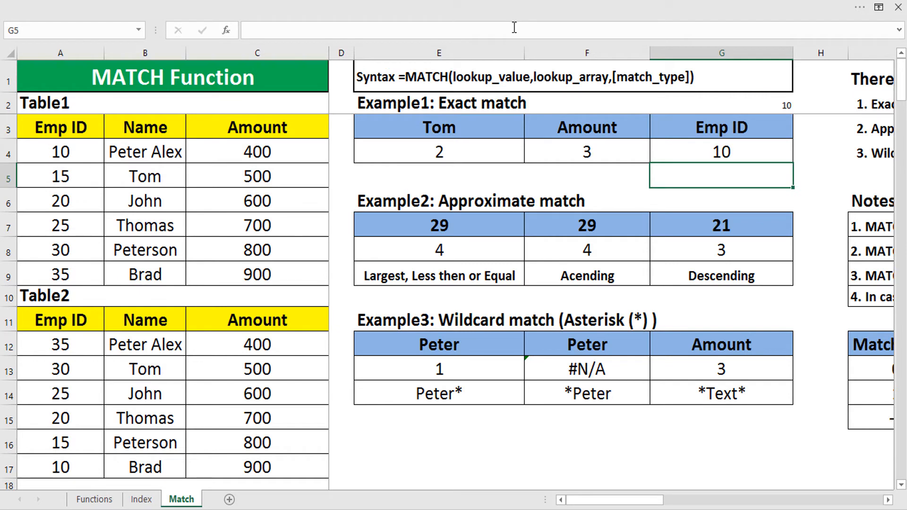
Set the Emp ID lookup value in G2 to 15 and check the formula in G4
click(707, 148)
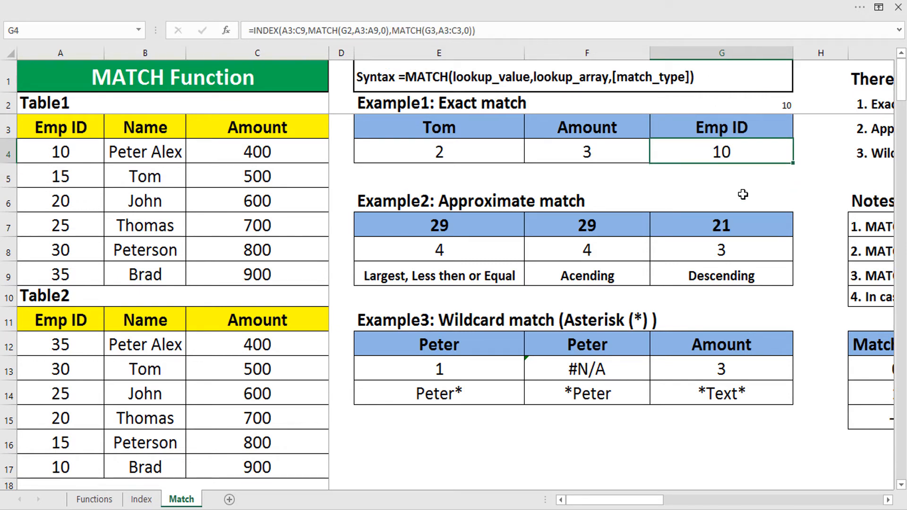
click(758, 104)
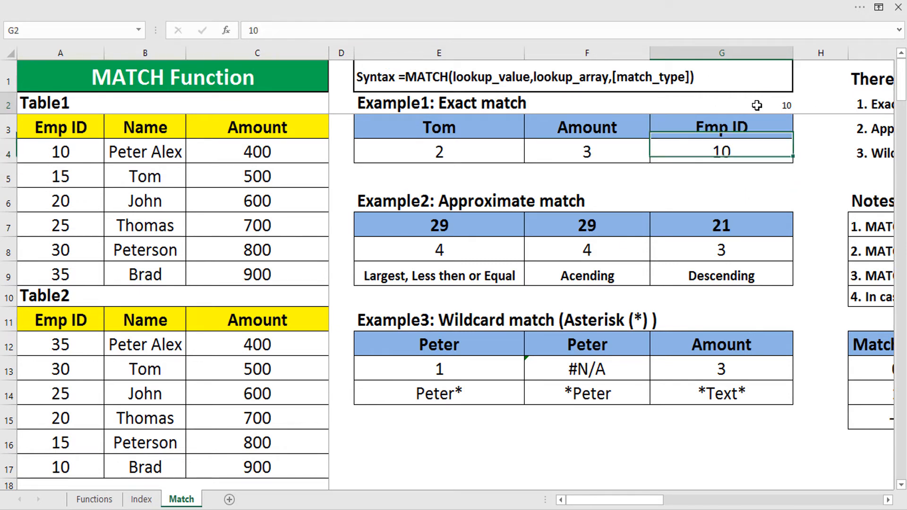
text(1)
key(Return)
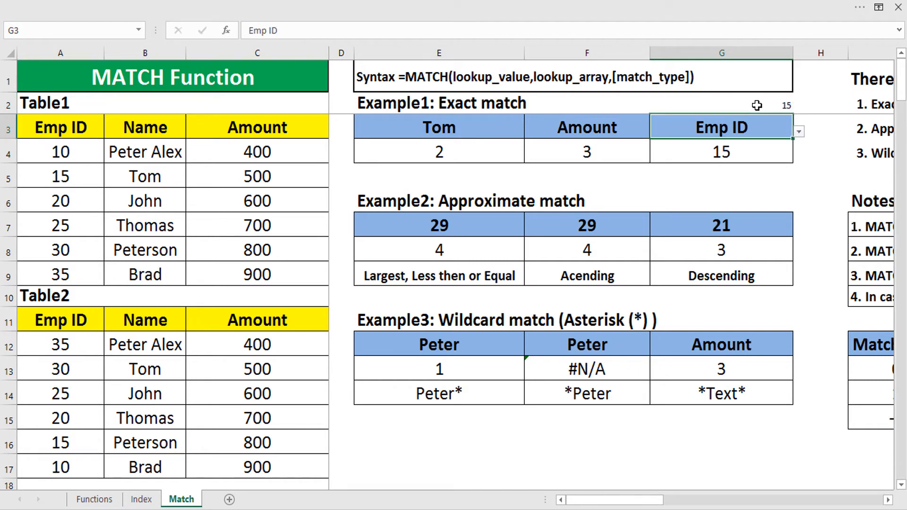
key(Up)
key(Down)
key(Down)
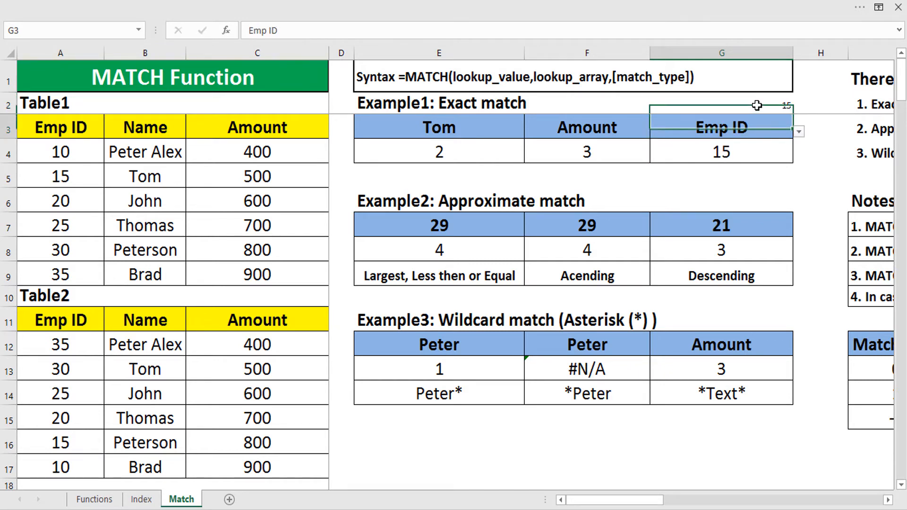
Choose Name as the column header to look up in G3
key(Up)
key(alt+Down)
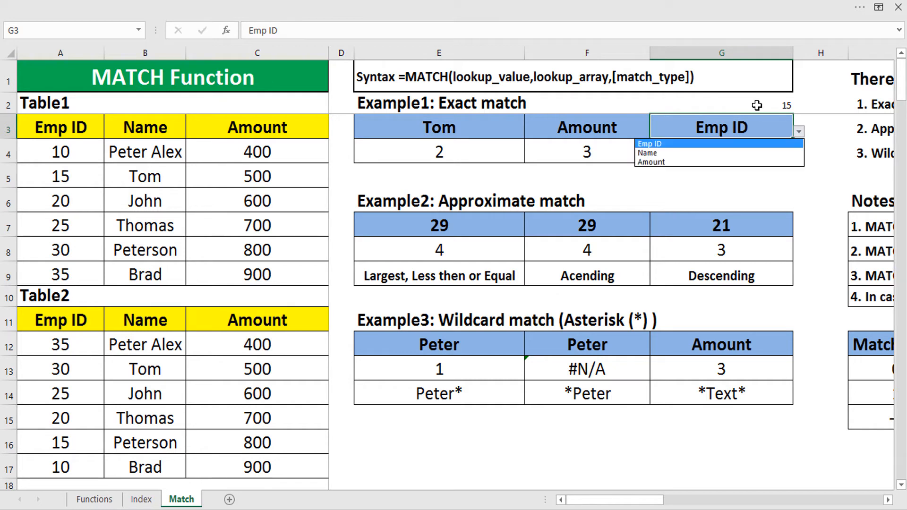
key(Down)
key(Return)
key(Down)
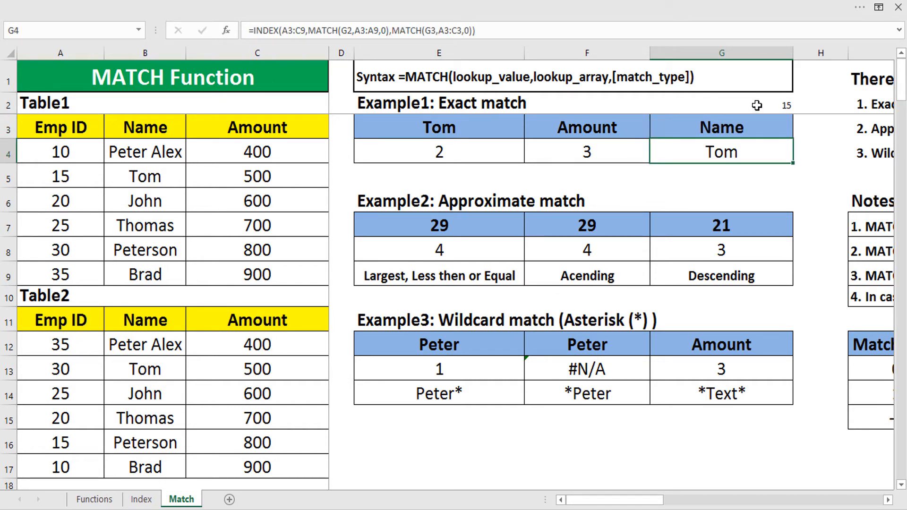
key(Up)
key(Return)
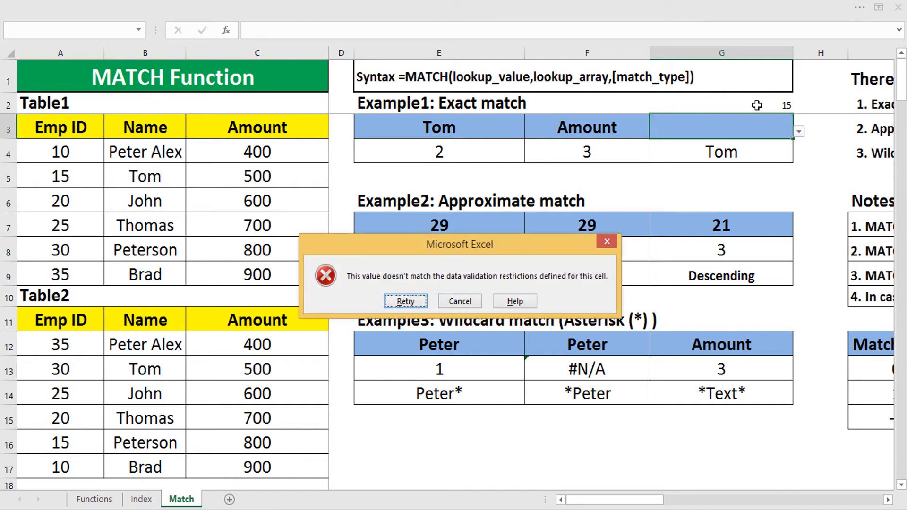
key(Escape)
key(Down)
Choose Amount as the column header to look up in G3
key(Up)
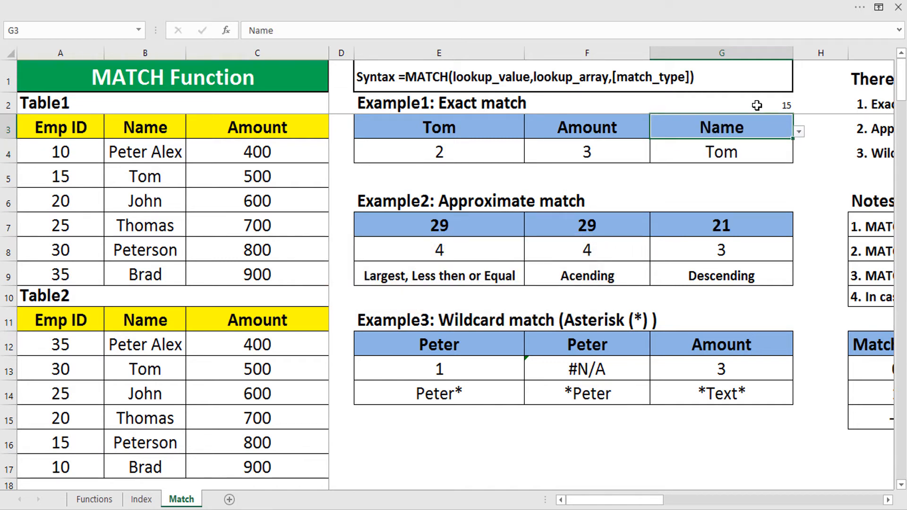
key(alt+Down)
key(Down)
key(Return)
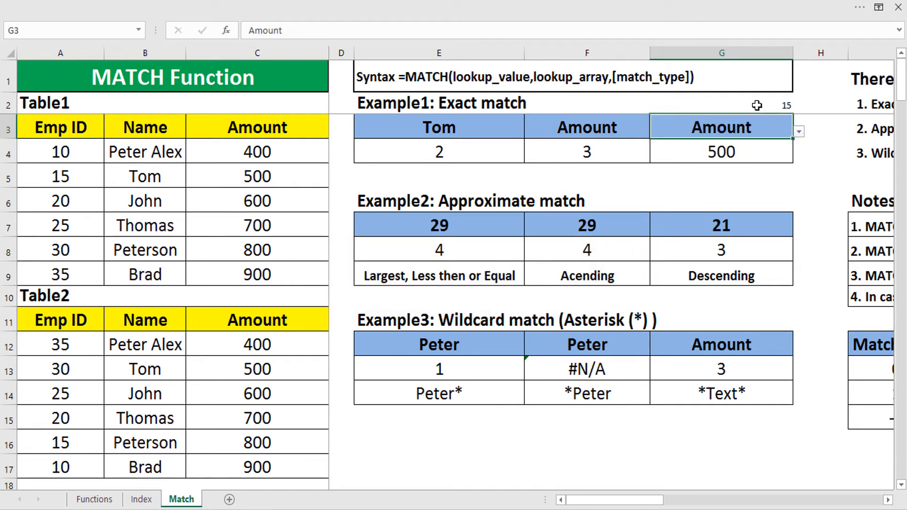
Set the Emp ID lookup value in G2 to 20 and check the amount returned in G4
key(Up)
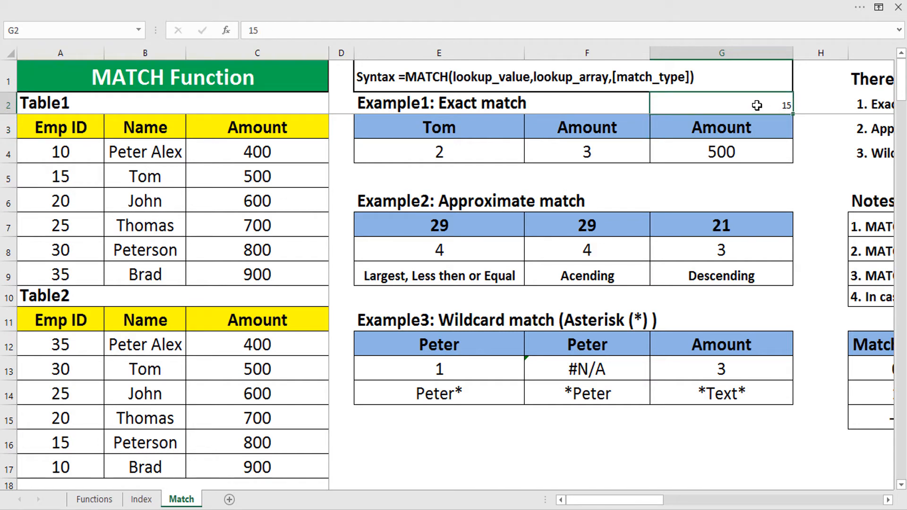
key(Return)
key(Down)
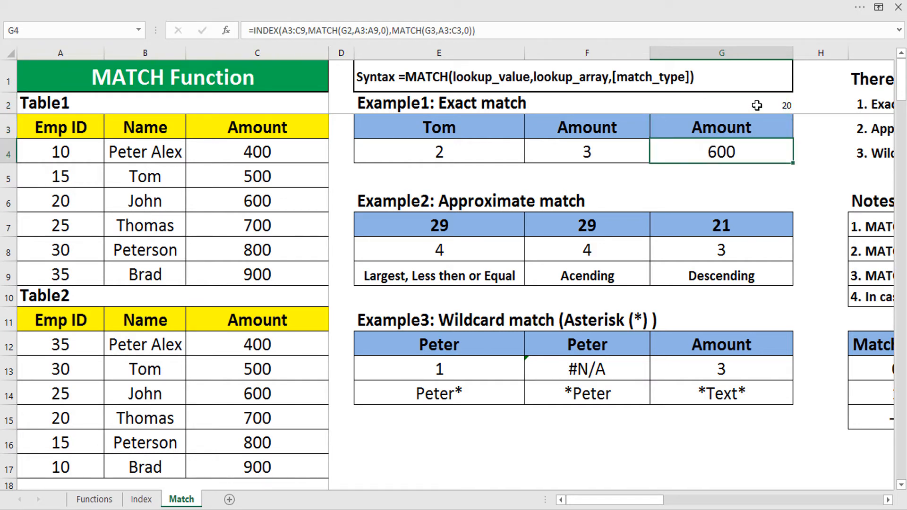
key(Up)
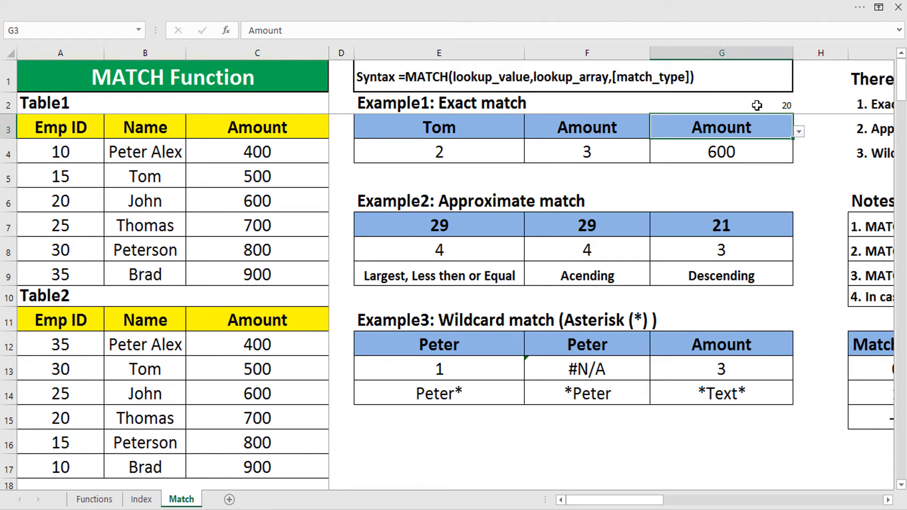
Review the lookup value in E7 and the arguments of the approximate MATCH formula in E8
click(396, 231)
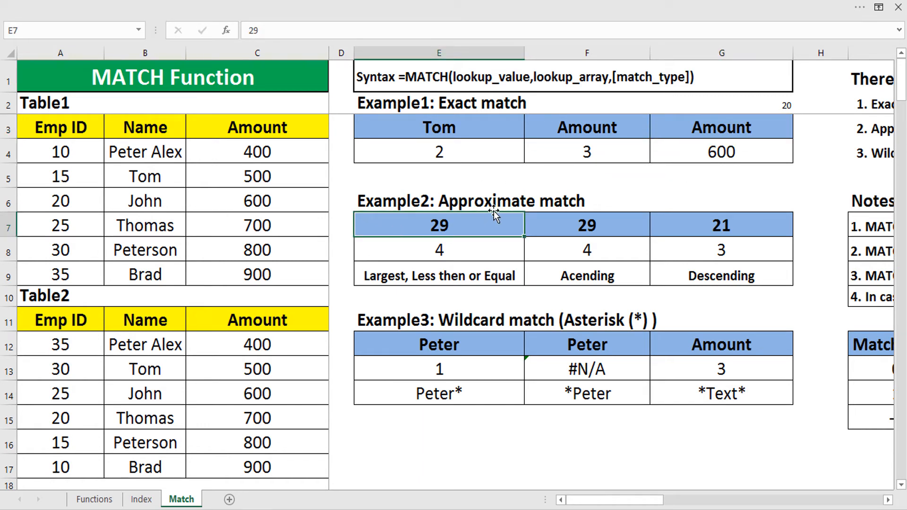
click(409, 254)
click(384, 29)
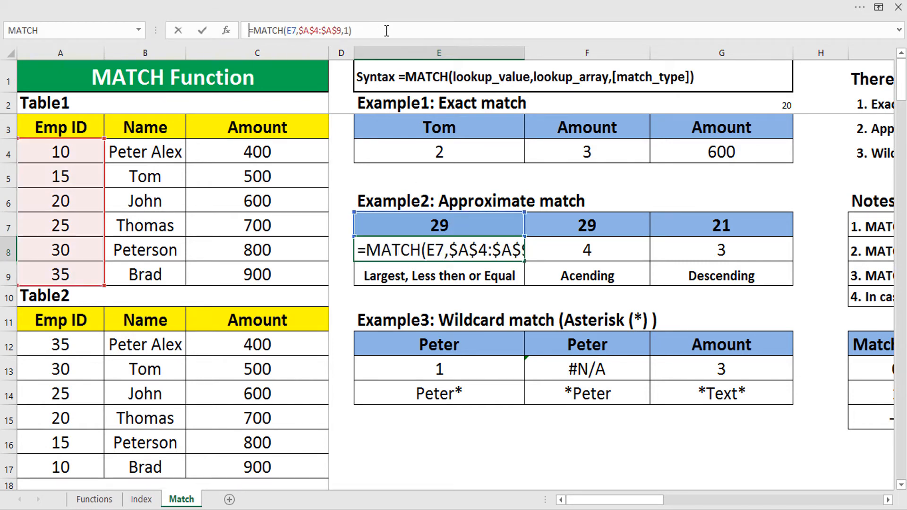
click(349, 31)
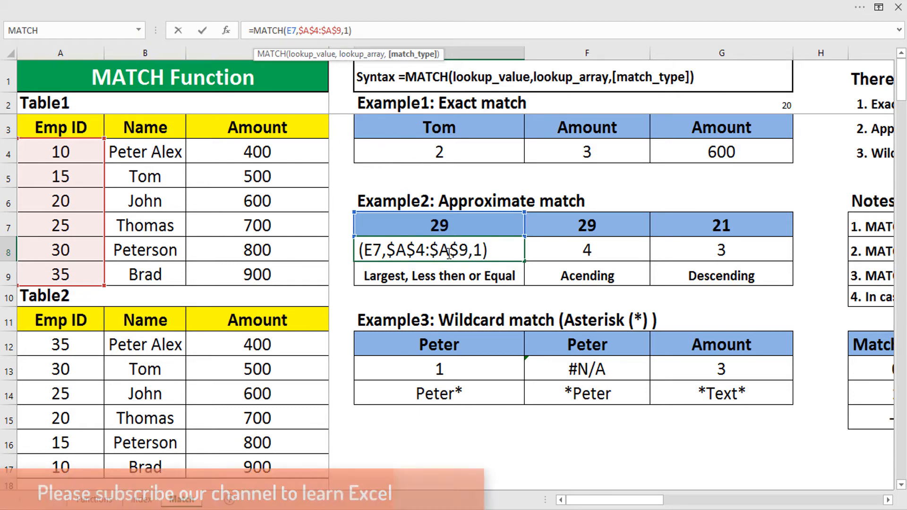
click(378, 250)
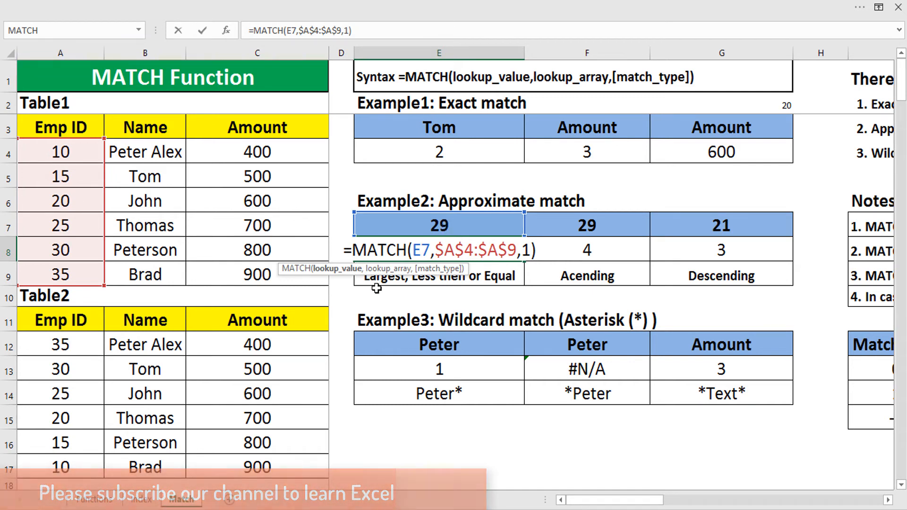
key(ctrl+Return)
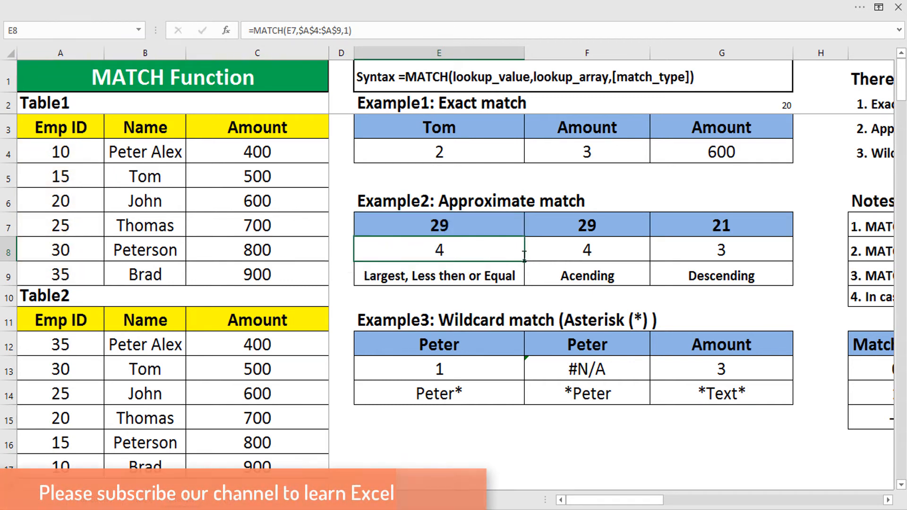
Compare the lookup value in E7 with each Emp ID in Table1 to trace the approximate match position
click(443, 221)
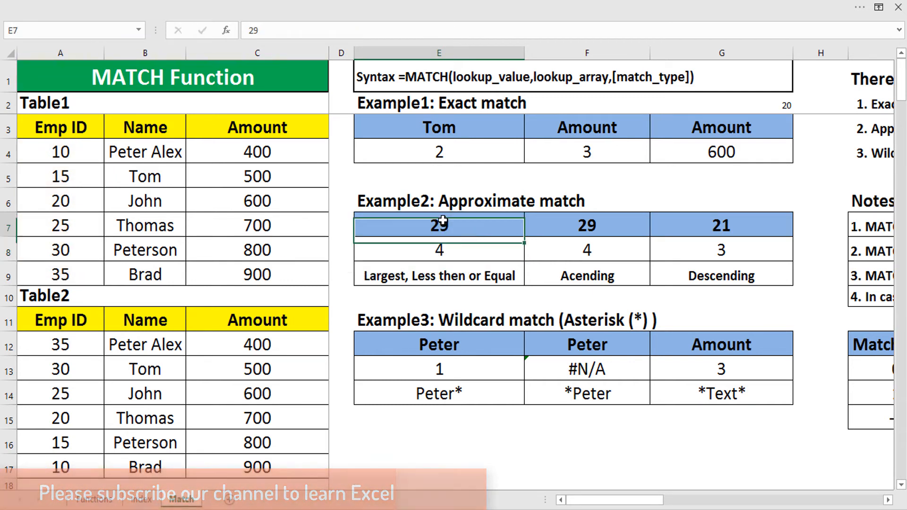
click(66, 152)
click(55, 172)
click(59, 201)
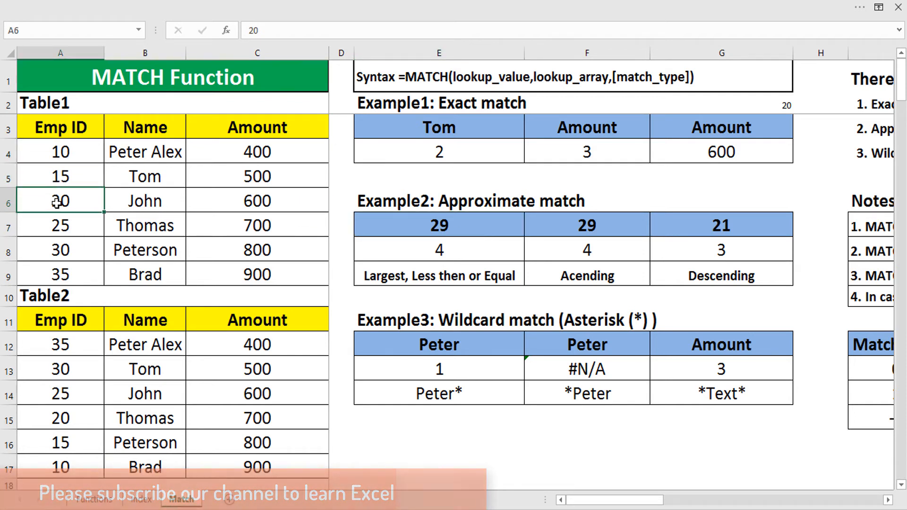
click(68, 225)
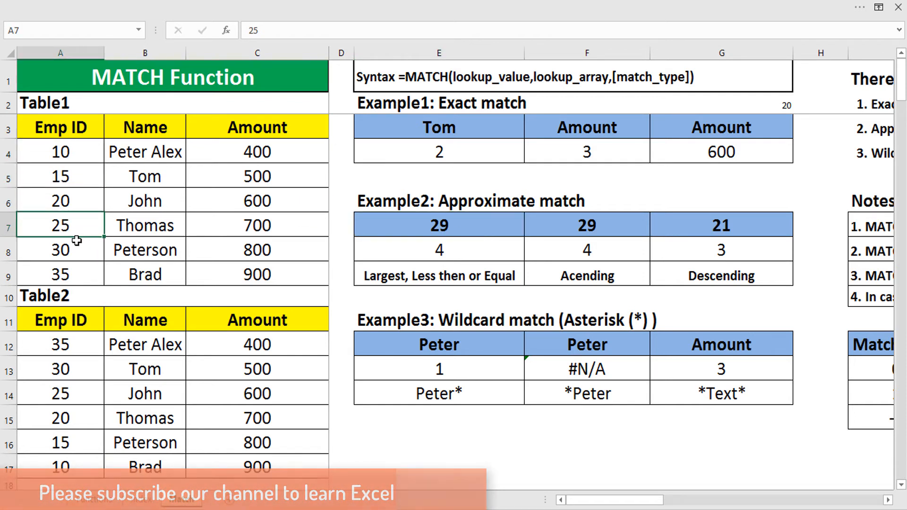
click(89, 239)
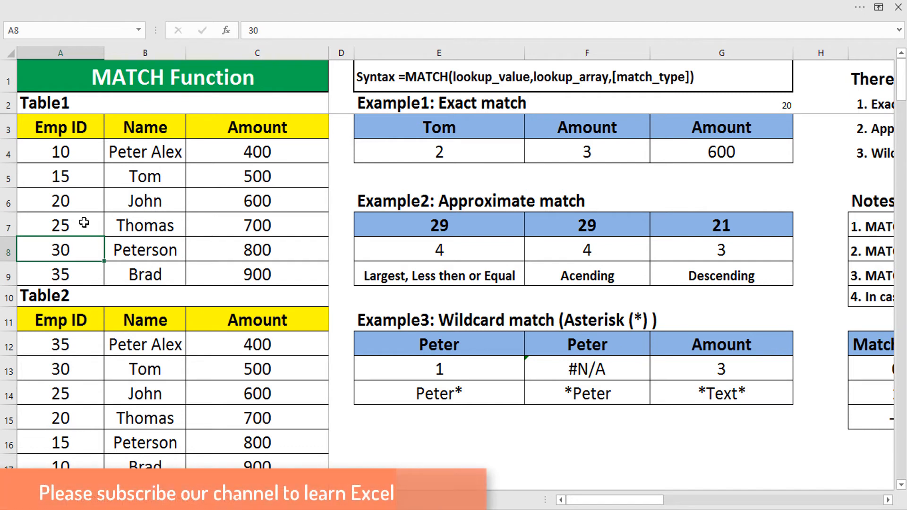
click(83, 223)
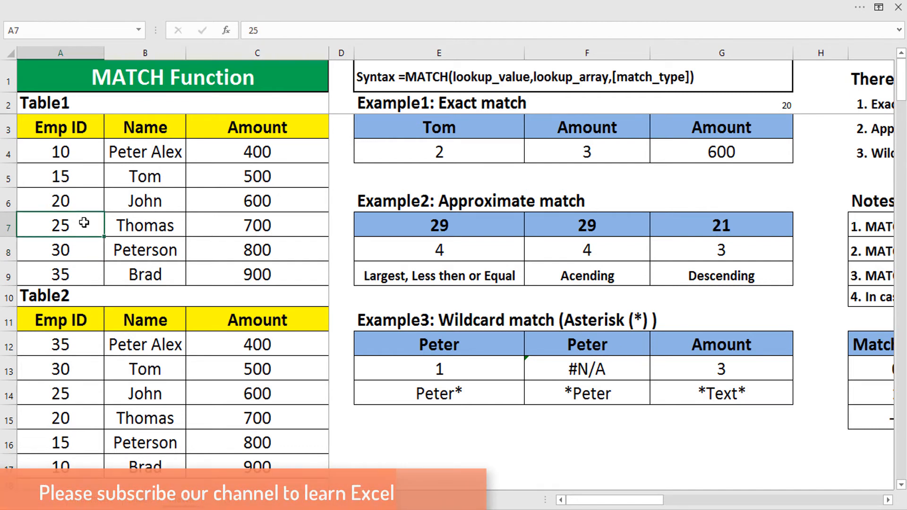
click(66, 251)
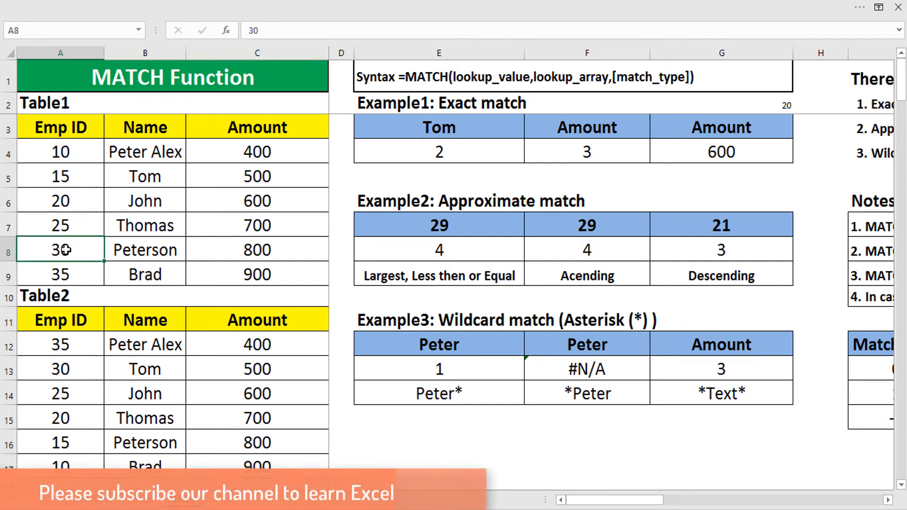
click(66, 223)
Set the lookup value of the ascending approximate match in F7 to 30
click(565, 228)
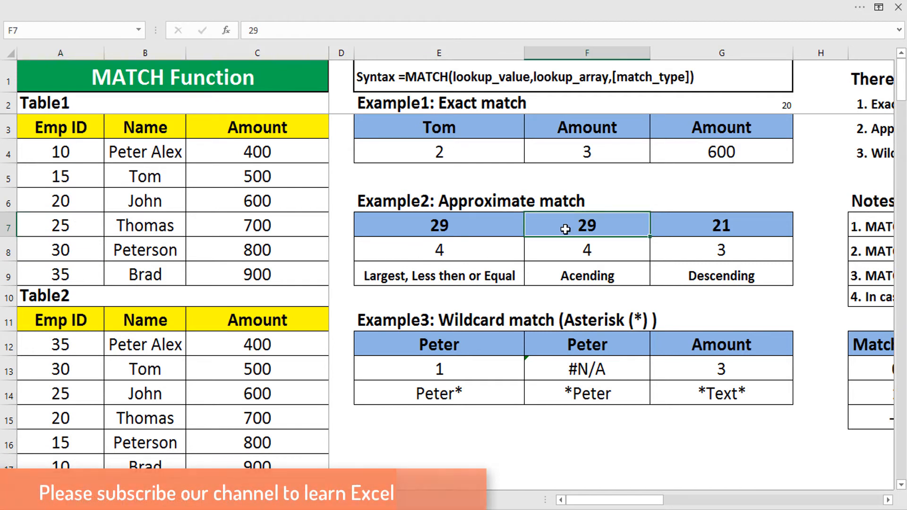
text(30)
key(Return)
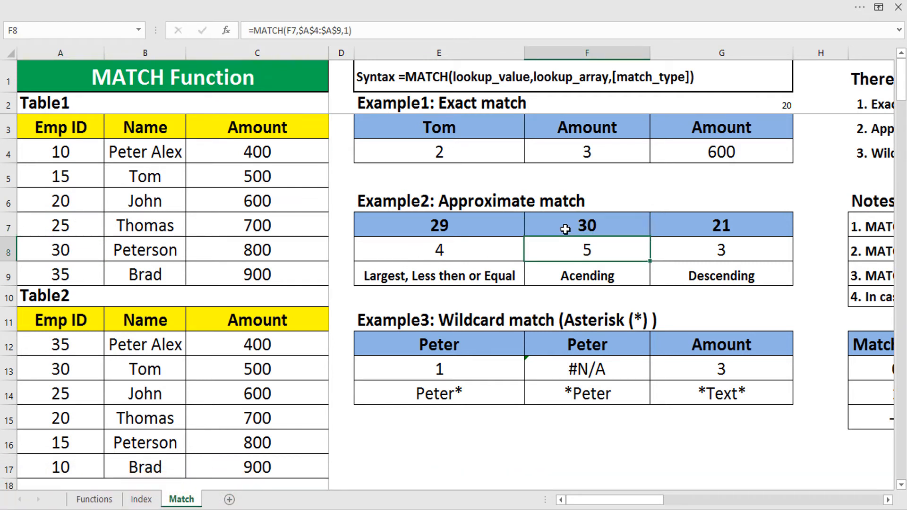
Compare the lookup value in F7 with the Emp IDs 25 and 30 in Table1
click(566, 229)
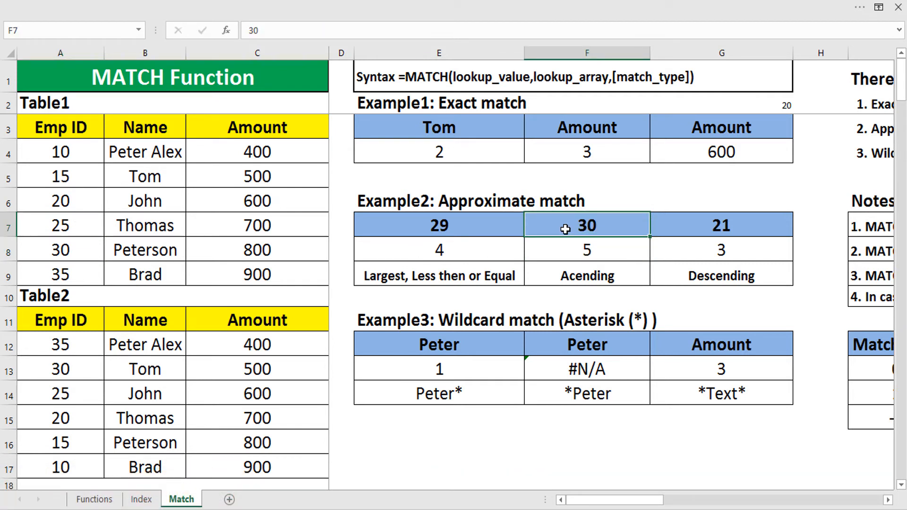
click(78, 247)
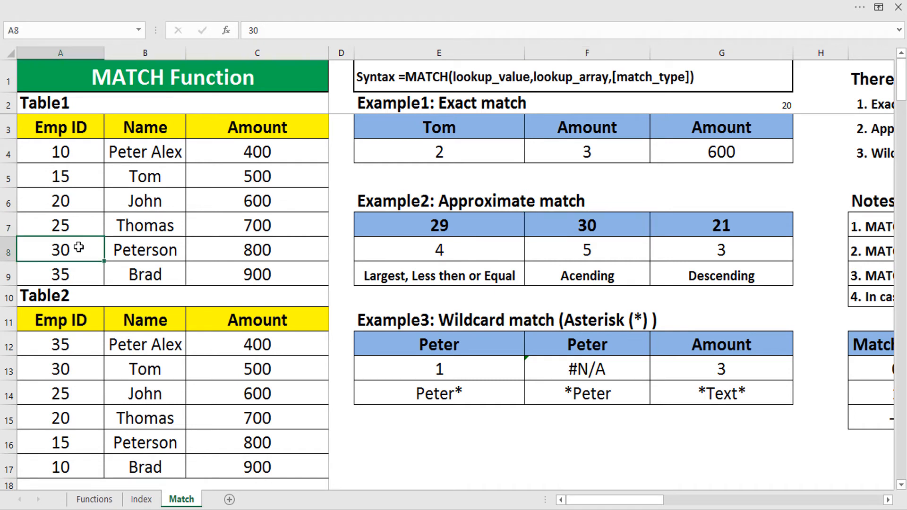
click(52, 218)
click(67, 247)
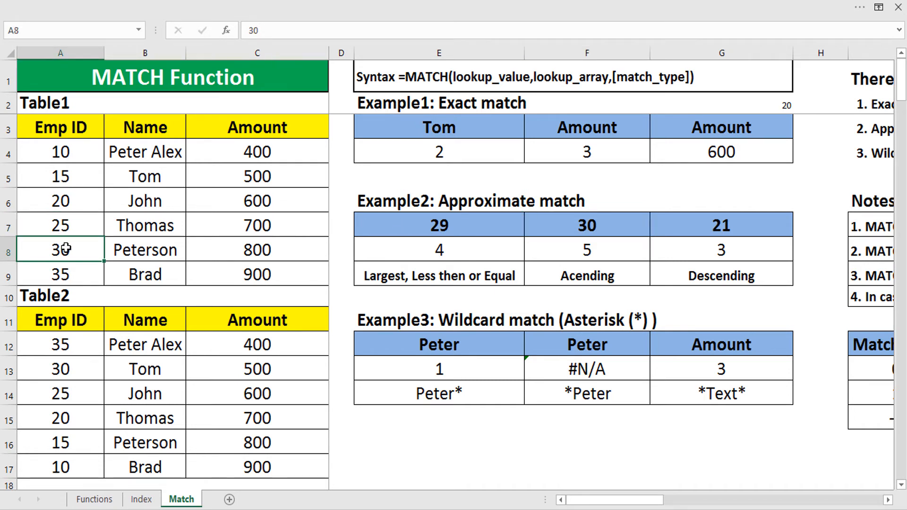
click(50, 226)
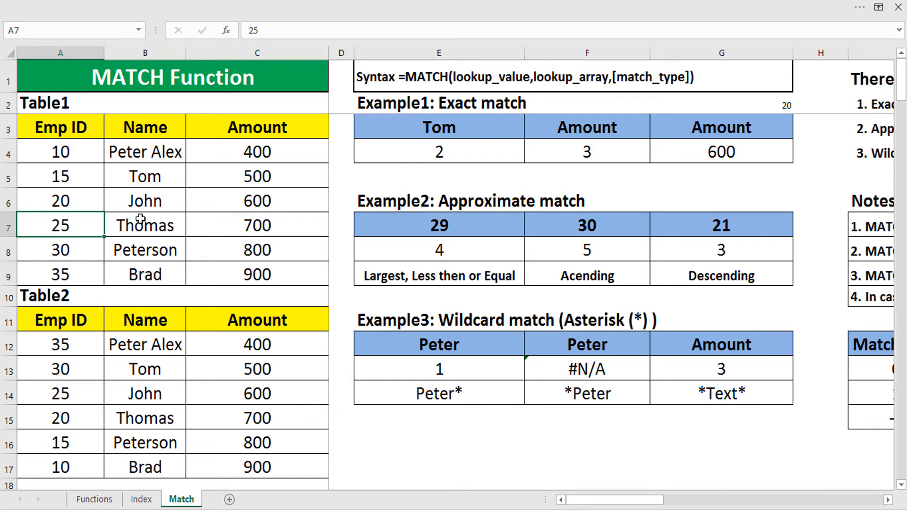
click(594, 230)
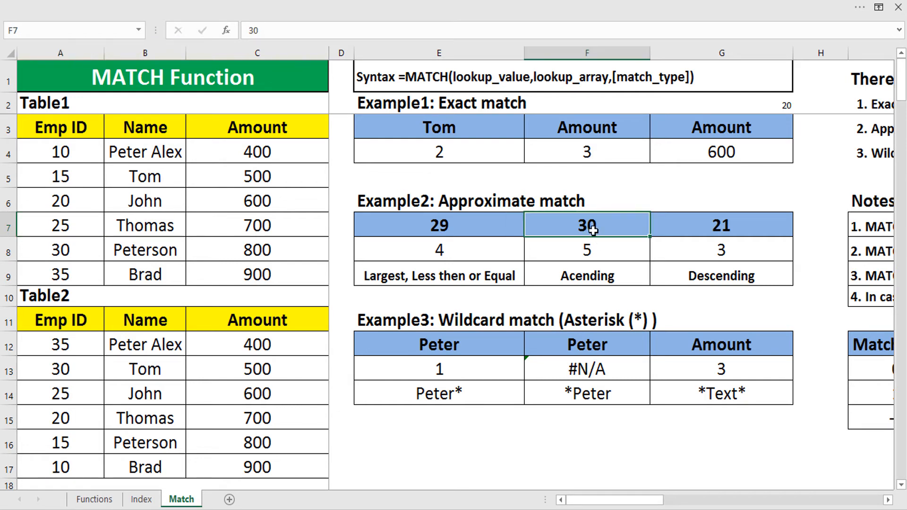
Set the lookup value of the ascending approximate match in F7 to 35 and check it against the last Emp ID in Table1
text(35)
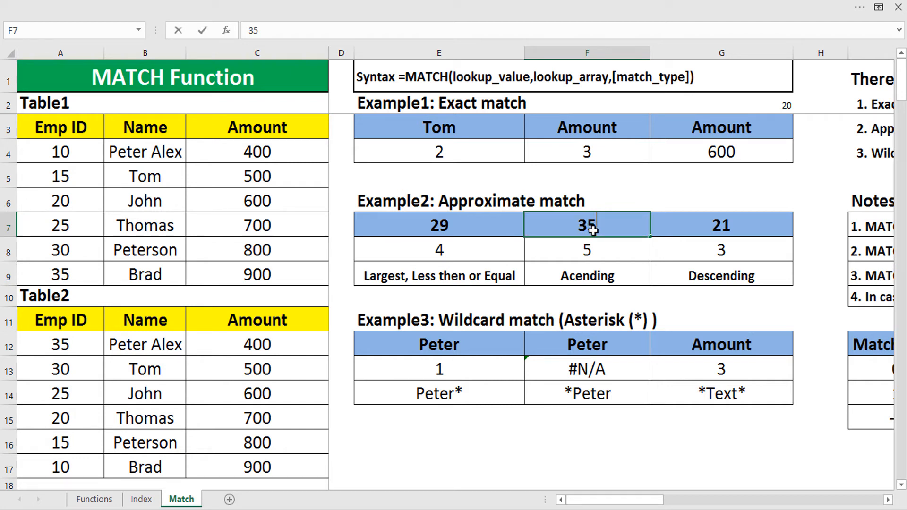
key(Return)
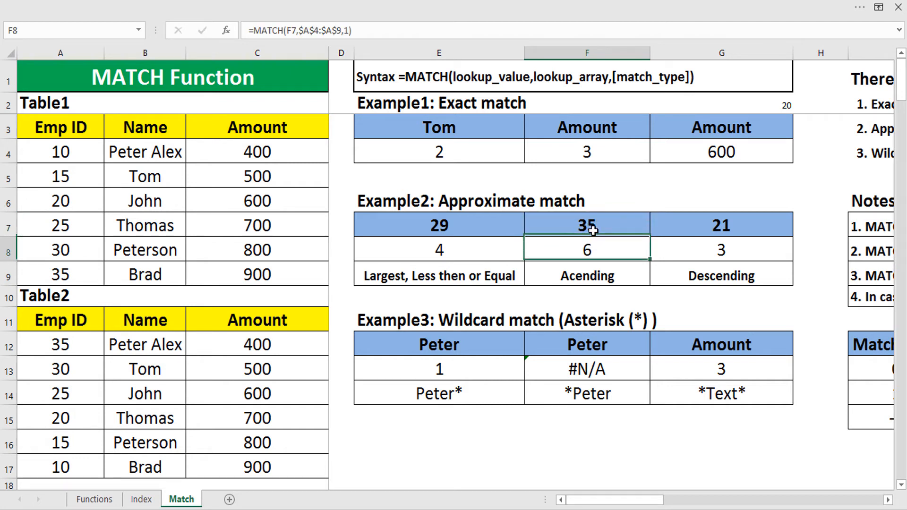
click(61, 275)
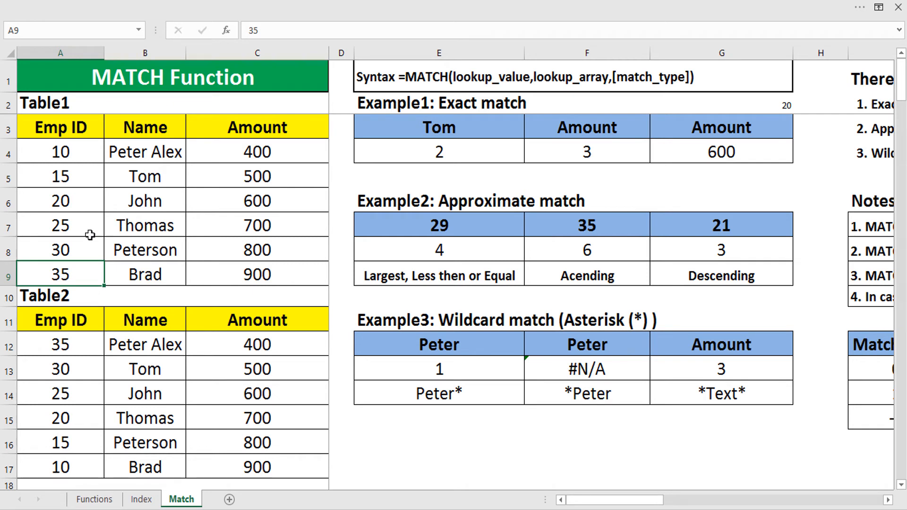
click(588, 222)
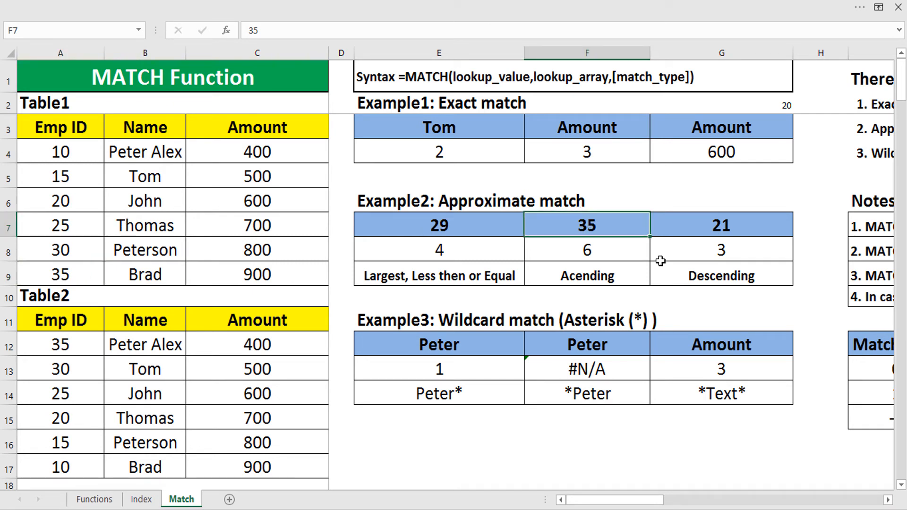
Review the lookup array and match type arguments of the descending approximate MATCH formula in G8
click(721, 258)
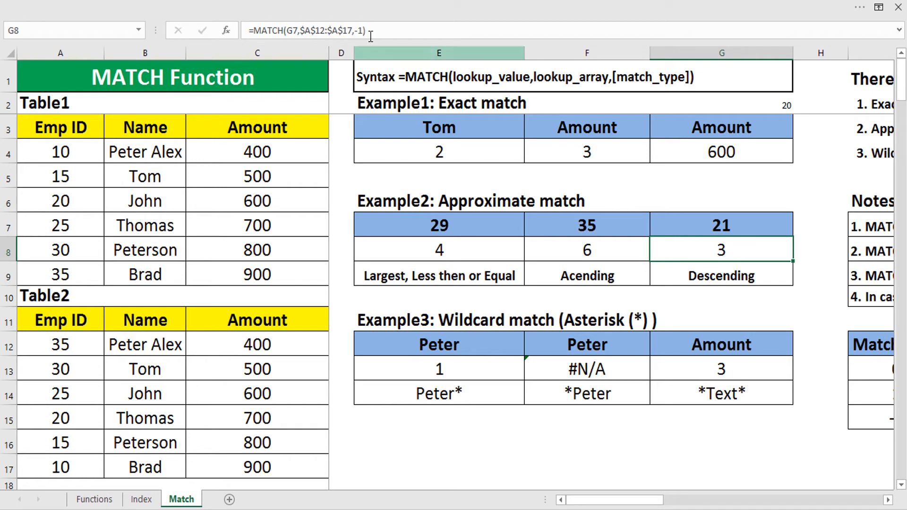
click(333, 30)
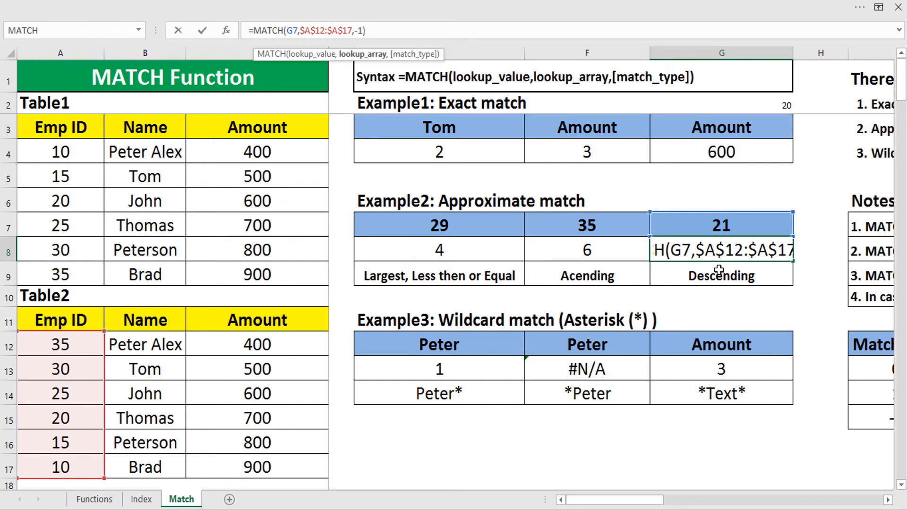
click(365, 30)
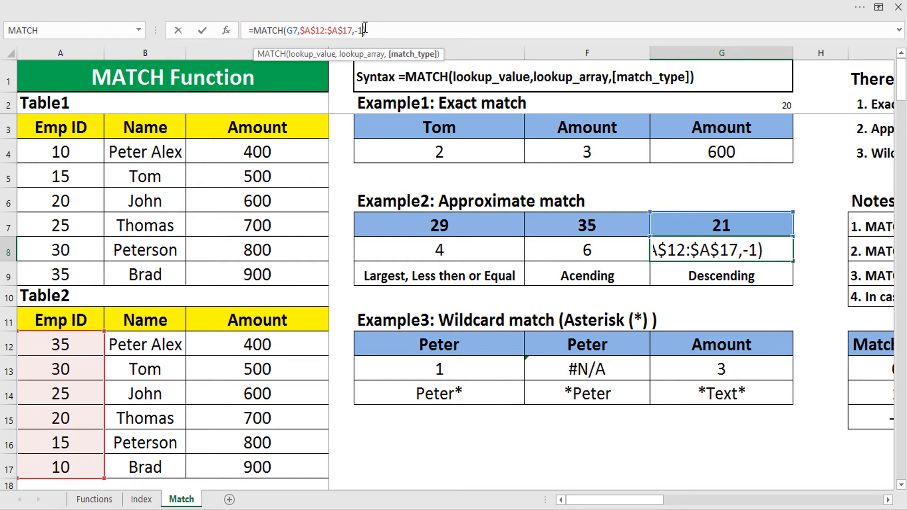
key(ctrl+Return)
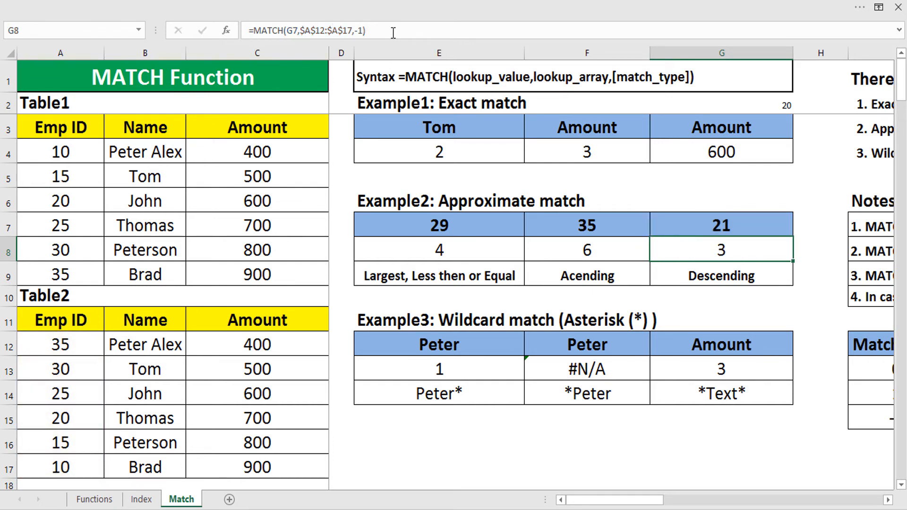
Compare the lookup value in G7 with the descending Emp IDs in Table2 to trace the position in G8
click(743, 228)
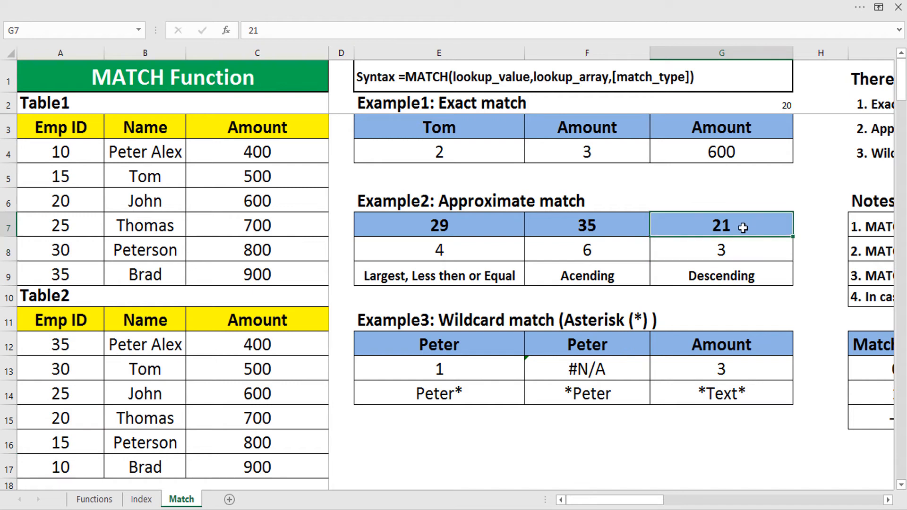
click(59, 349)
click(68, 371)
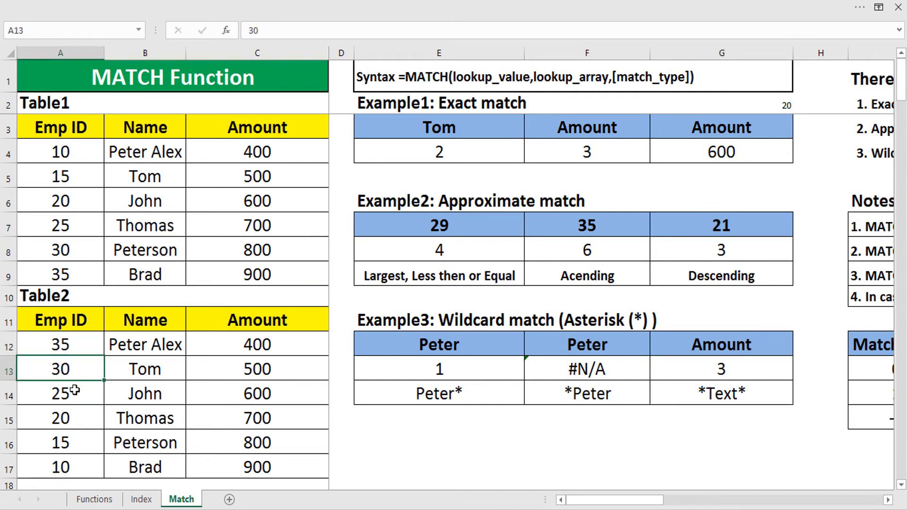
click(74, 391)
click(70, 415)
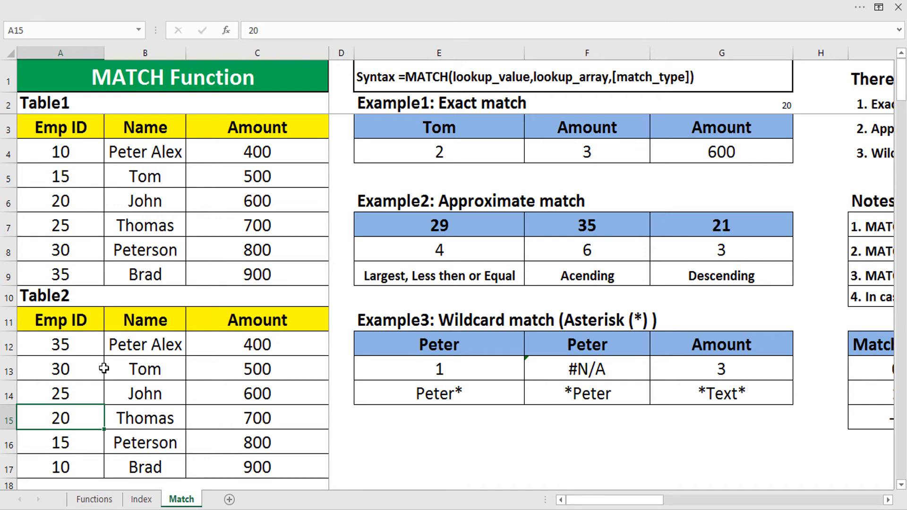
click(67, 346)
click(54, 418)
click(703, 253)
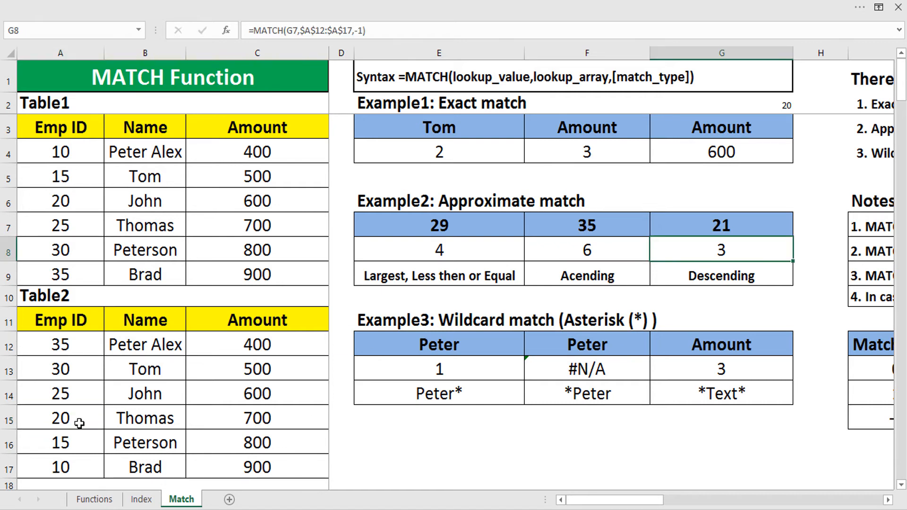
click(60, 418)
click(69, 396)
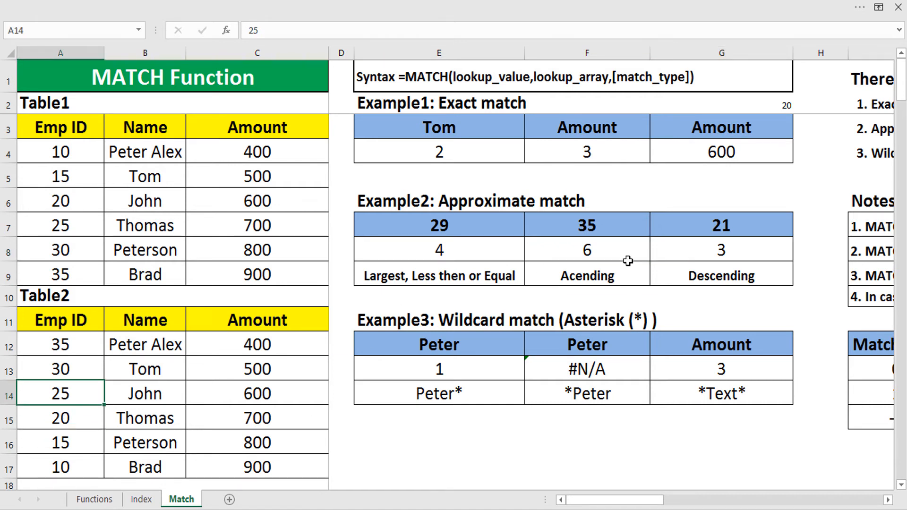
click(68, 416)
Set the lookup value of the descending approximate match in G7 to 20 and check it against the Emp ID in A15
click(706, 225)
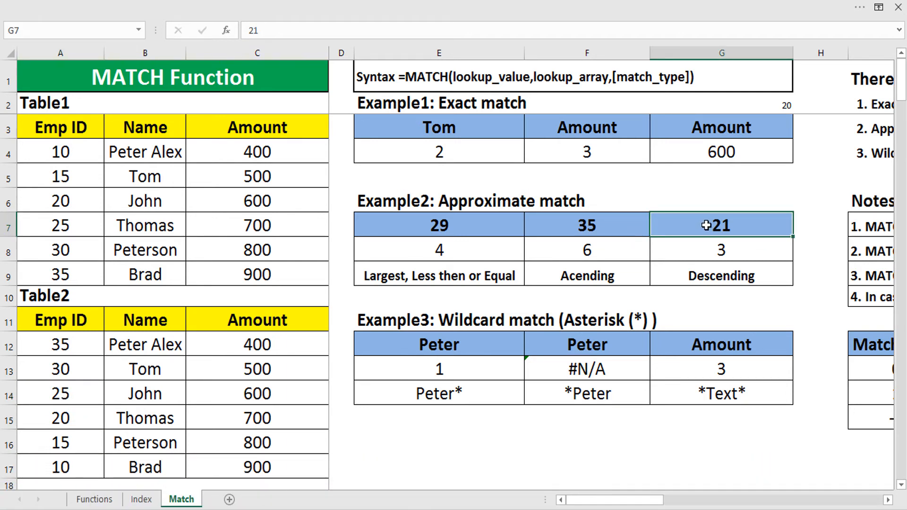
text(20)
key(Return)
click(706, 226)
click(68, 425)
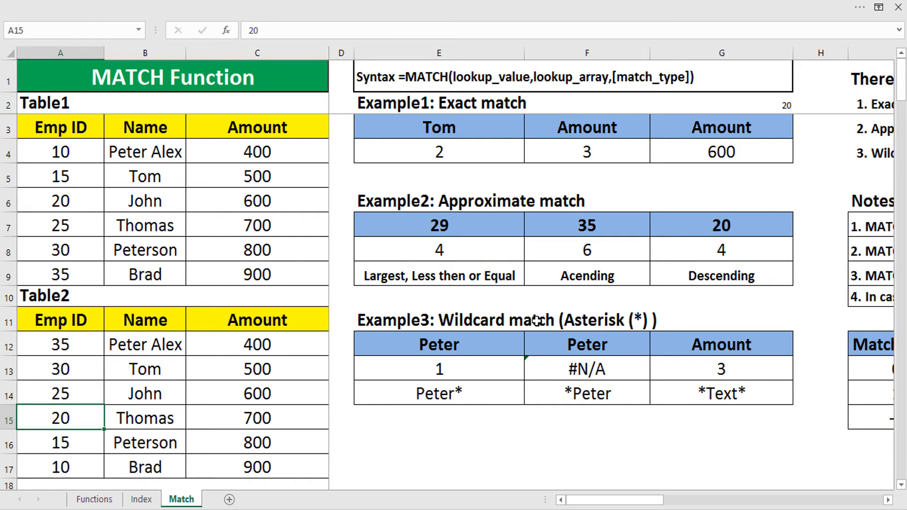
click(728, 253)
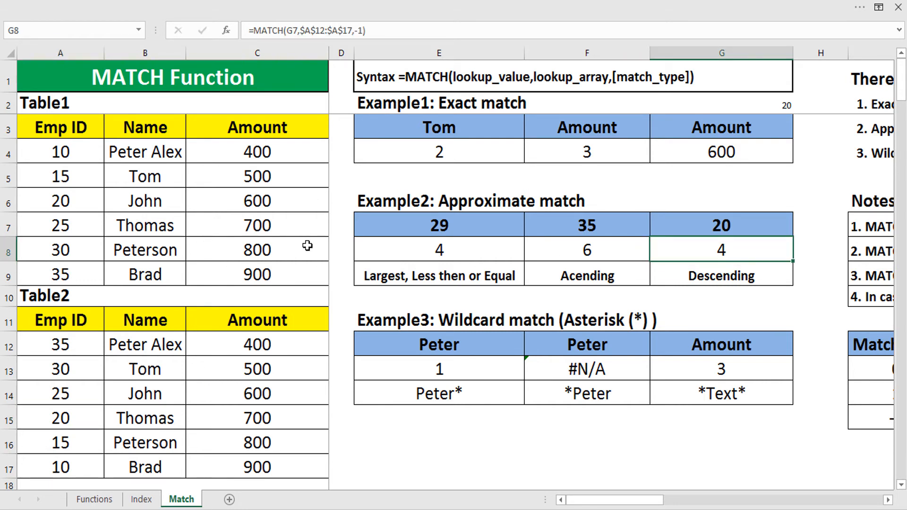
Examine the wildcard MATCH formula in E13, including its asterisk lookup value and its lookup array in Table1
click(451, 421)
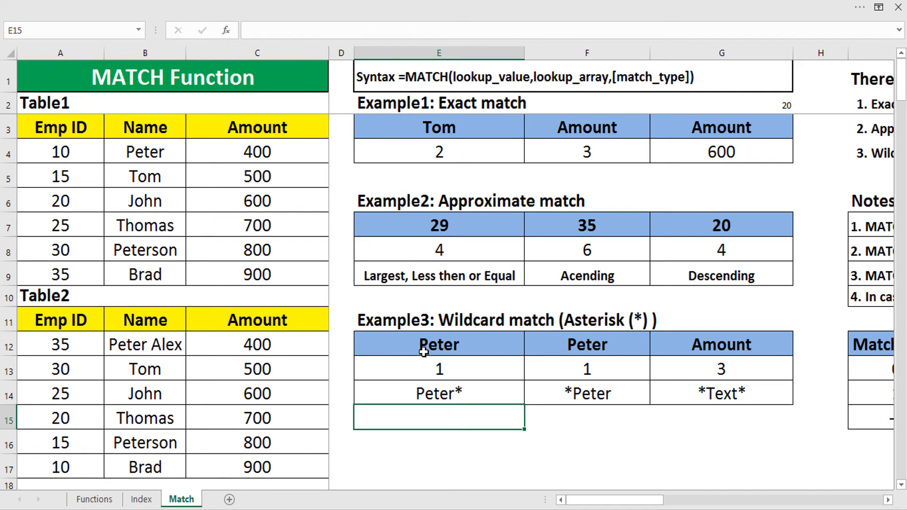
click(442, 367)
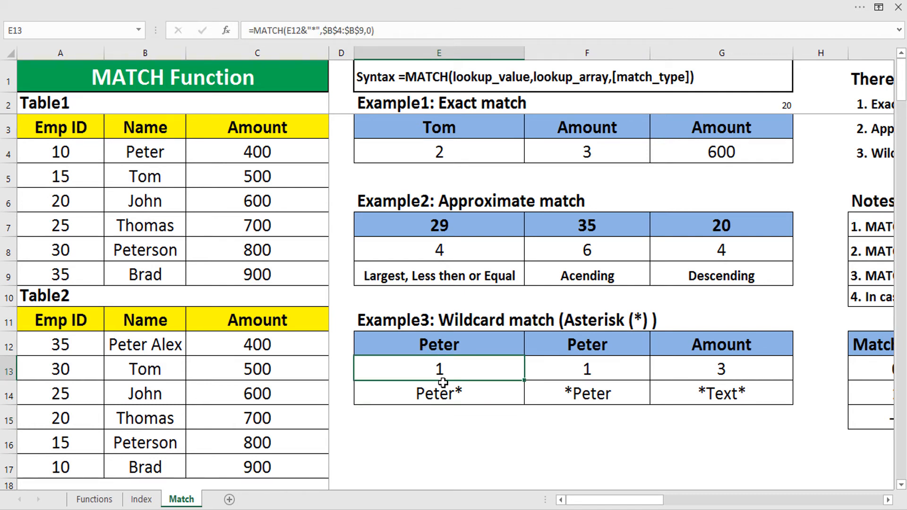
click(445, 391)
click(413, 365)
click(364, 30)
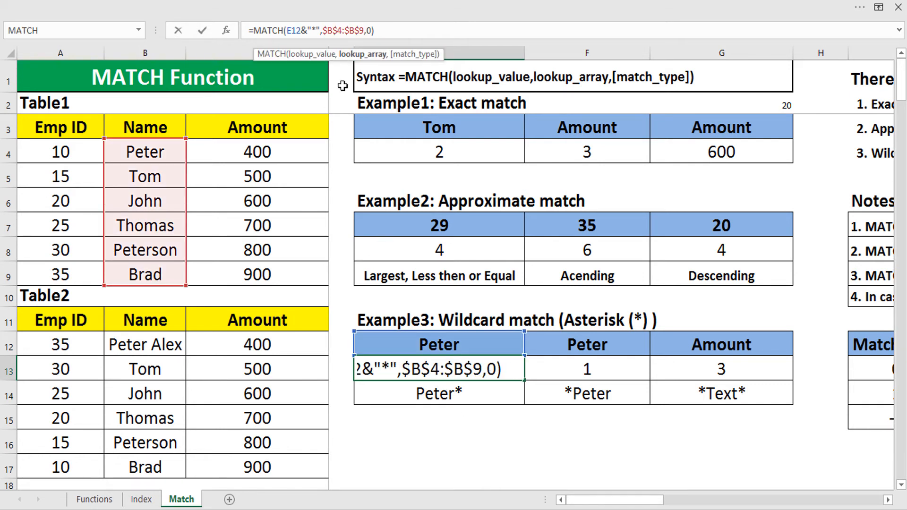
key(Escape)
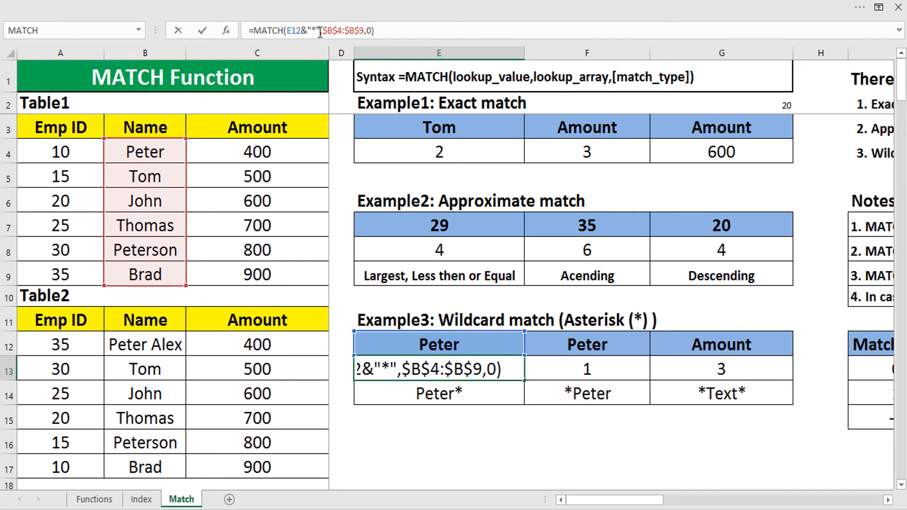
Append a second name after the first name in cell B4 of Table1
double_click(174, 150)
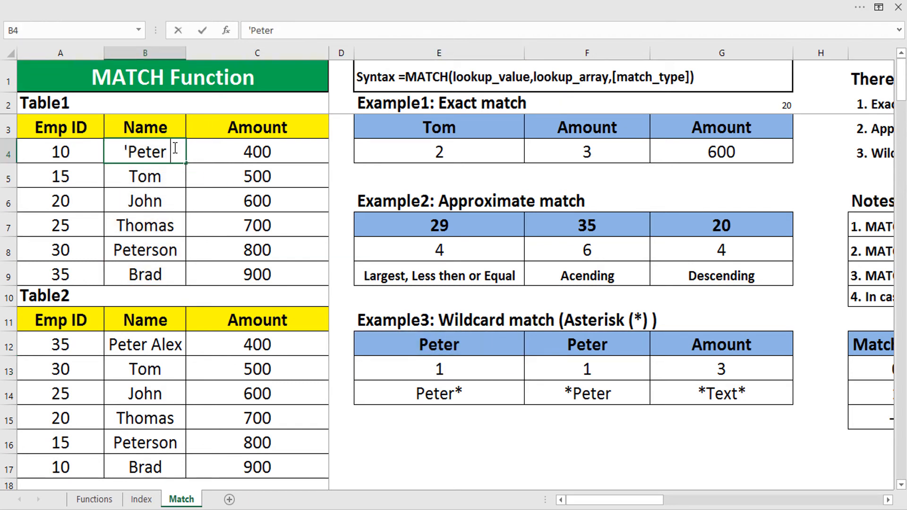
text(Alex)
key(Return)
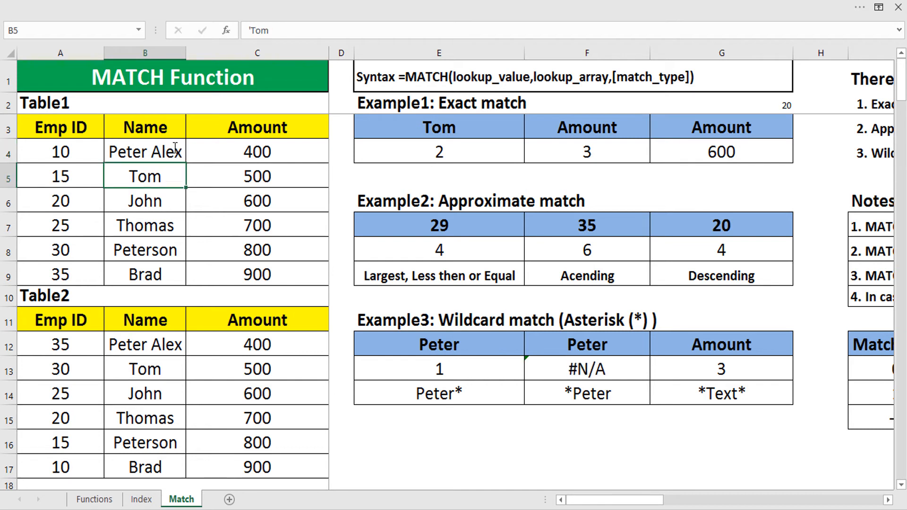
Compare the trailing-asterisk MATCH formula in E13 and its pattern in E14 with the name in B4
click(388, 370)
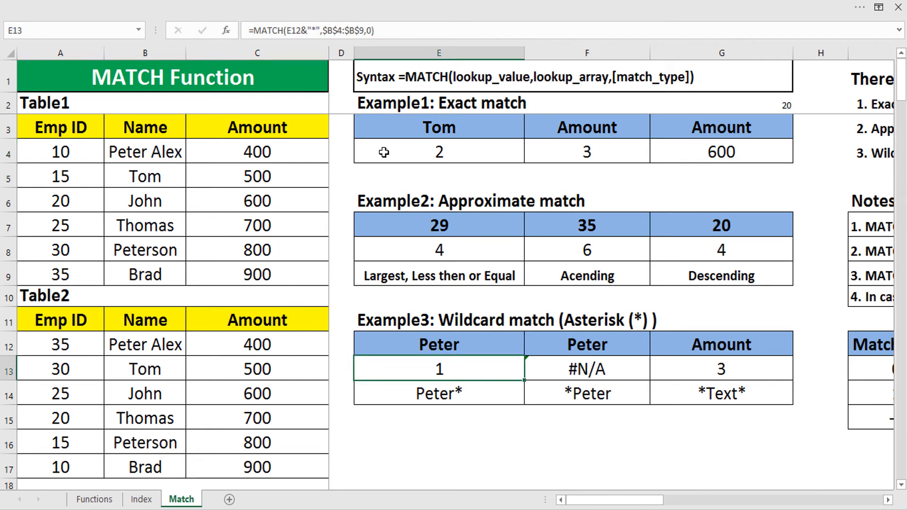
click(394, 36)
key(Escape)
click(433, 399)
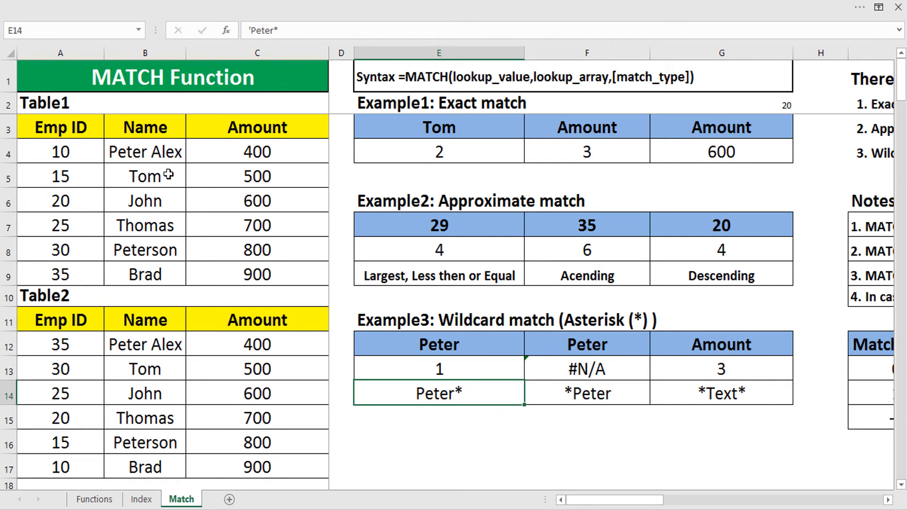
click(127, 146)
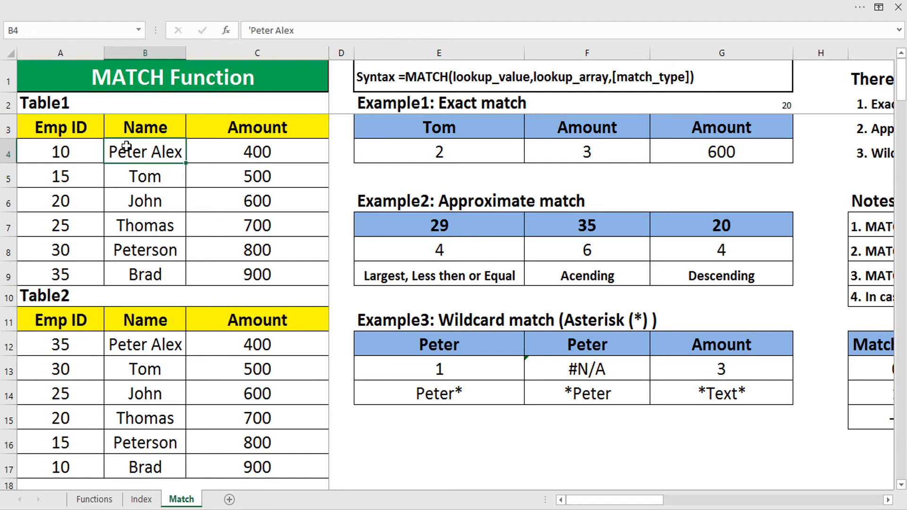
Delete the first name from B4, leaving only the second name, and compare the wildcard match in E13 with B8
double_click(145, 150)
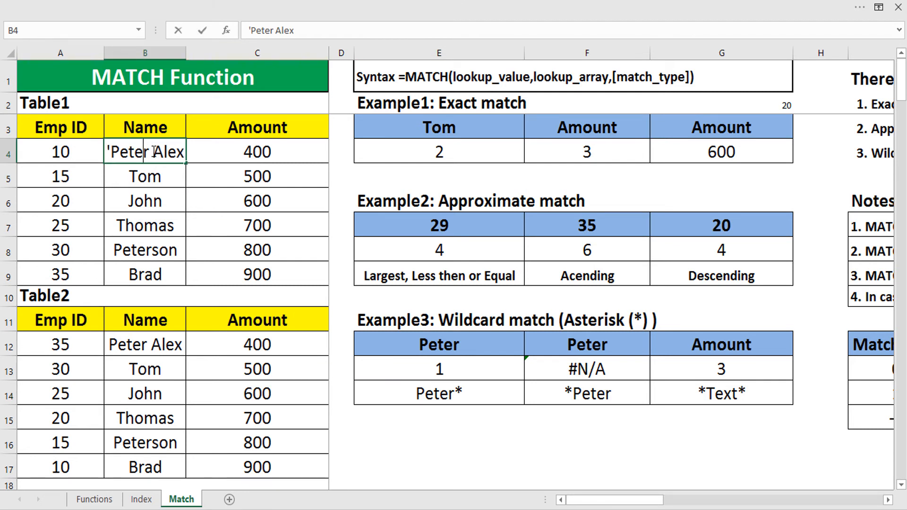
drag(147, 152, 97, 151)
key(BackSpace)
key(Return)
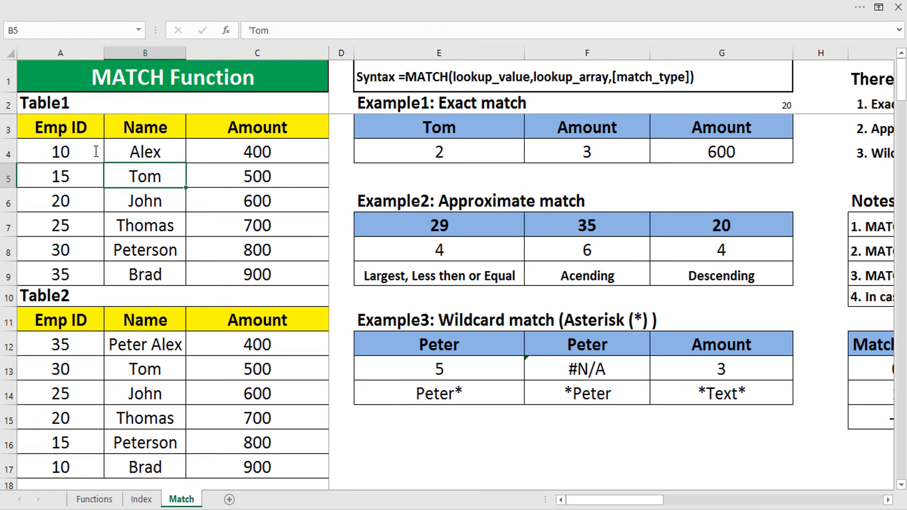
click(463, 363)
click(138, 250)
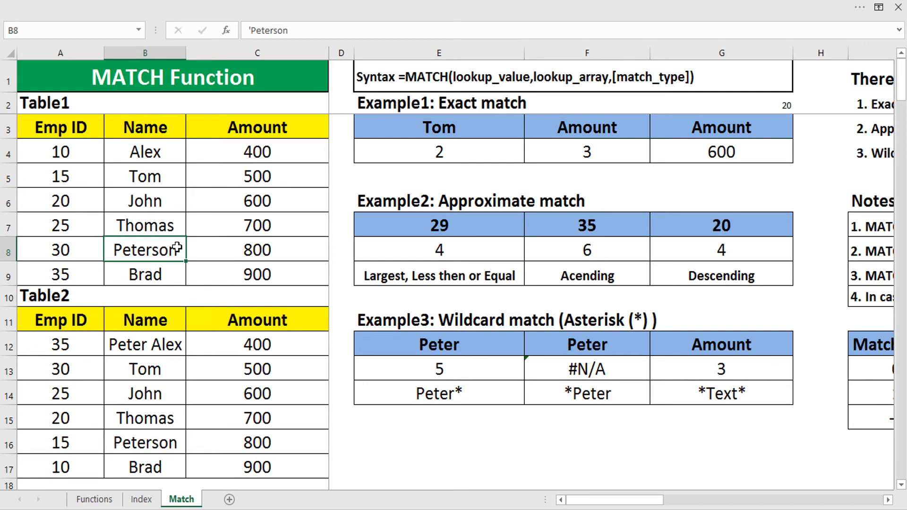
Shorten the name in B8 to "son" to test the wildcard match, and undo that change
double_click(177, 248)
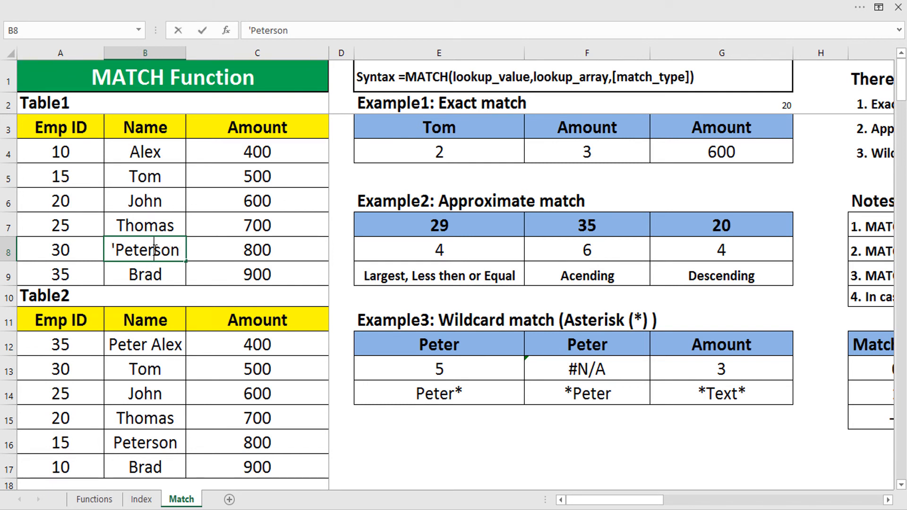
key(BackSpace)
key(BackSpace)
key(BackSpace)
key(BackSpace)
key(BackSpace)
key(BackSpace)
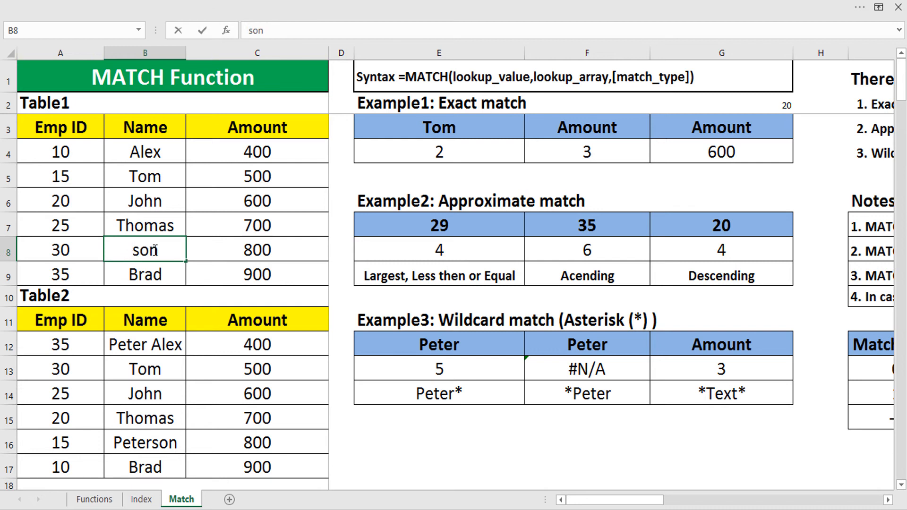
key(Return)
key(ctrl+z)
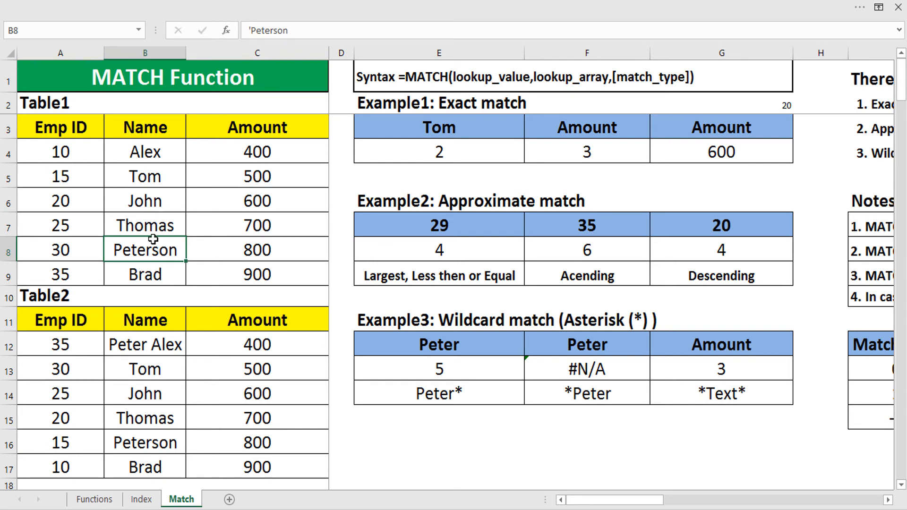
Undo the deletion of the first name in B4 and recheck the wildcard match in E13
double_click(139, 156)
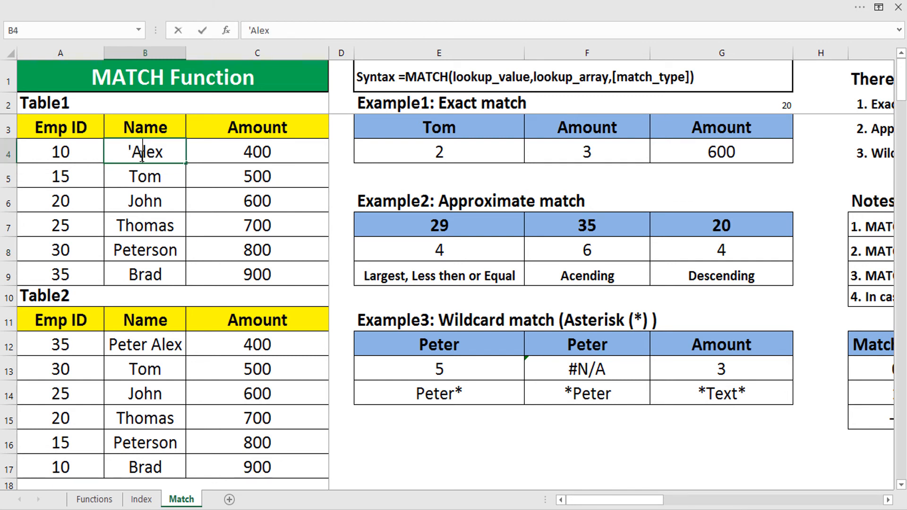
key(Escape)
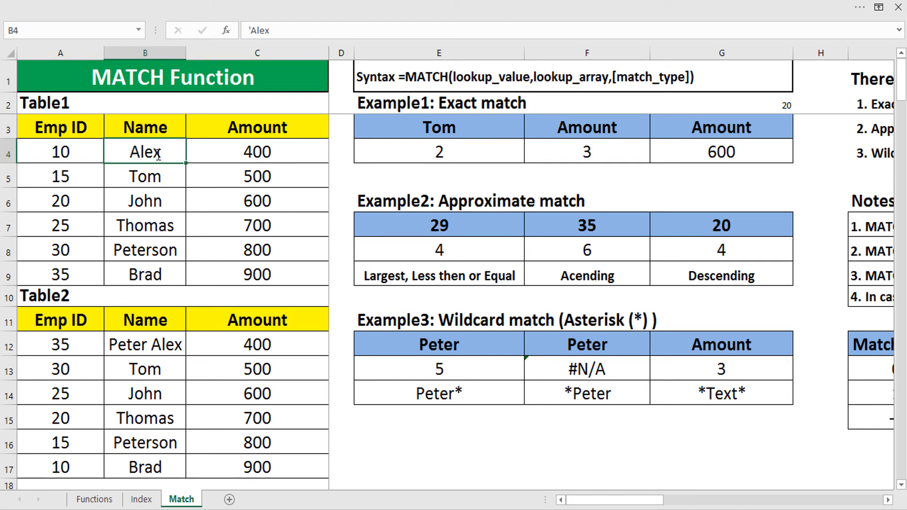
key(ctrl+z)
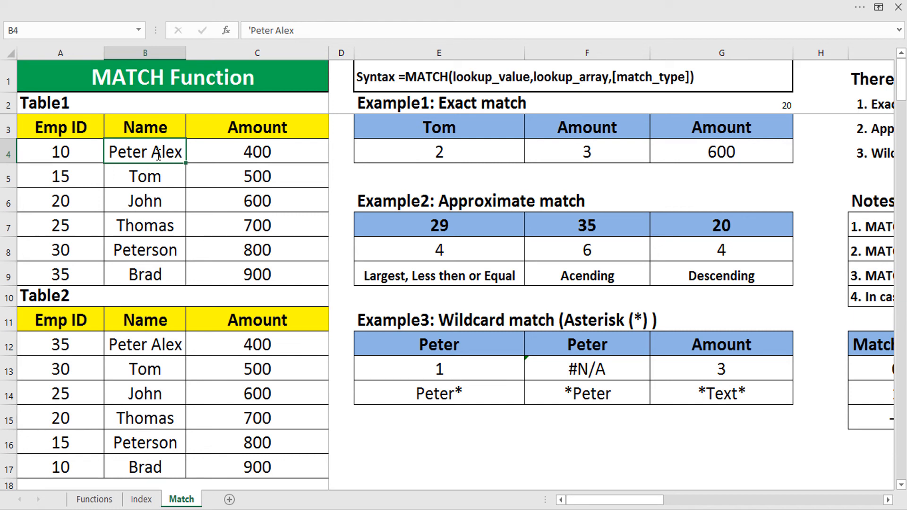
click(452, 375)
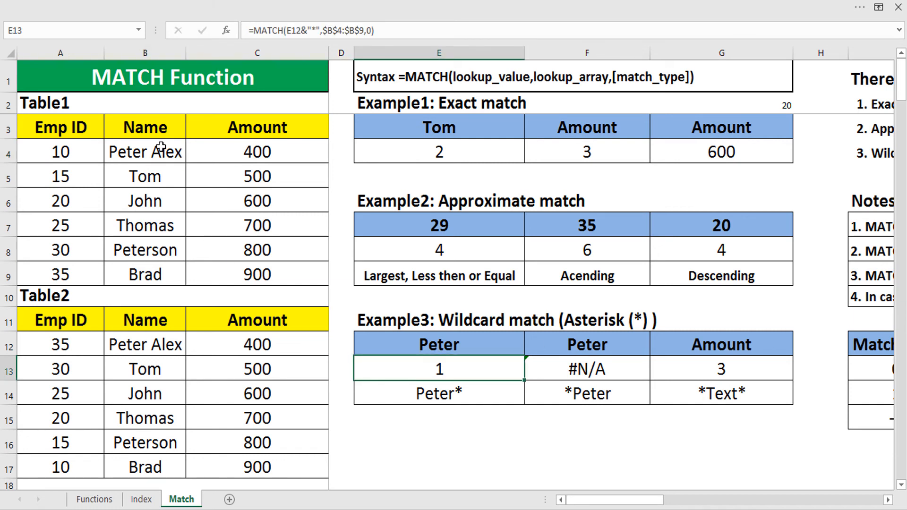
Compare the names in B4 and B8 with the trailing-asterisk pattern in E14
click(131, 149)
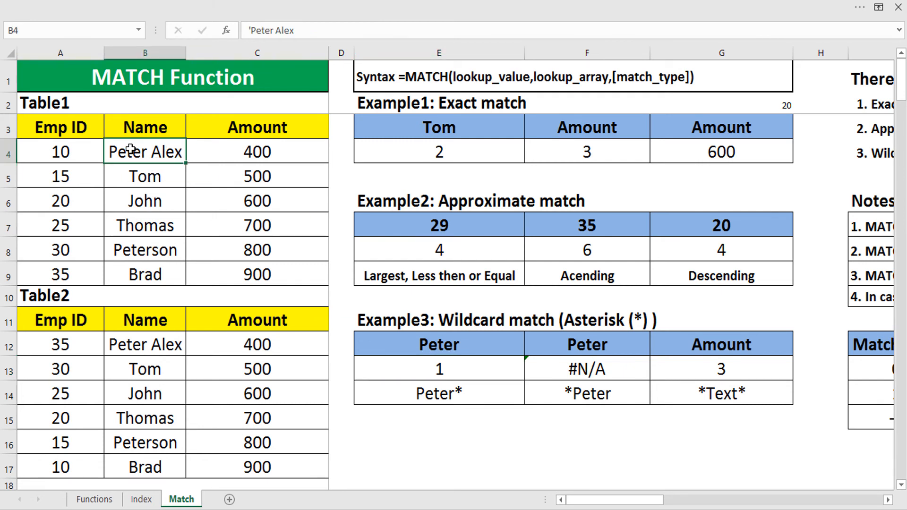
click(147, 250)
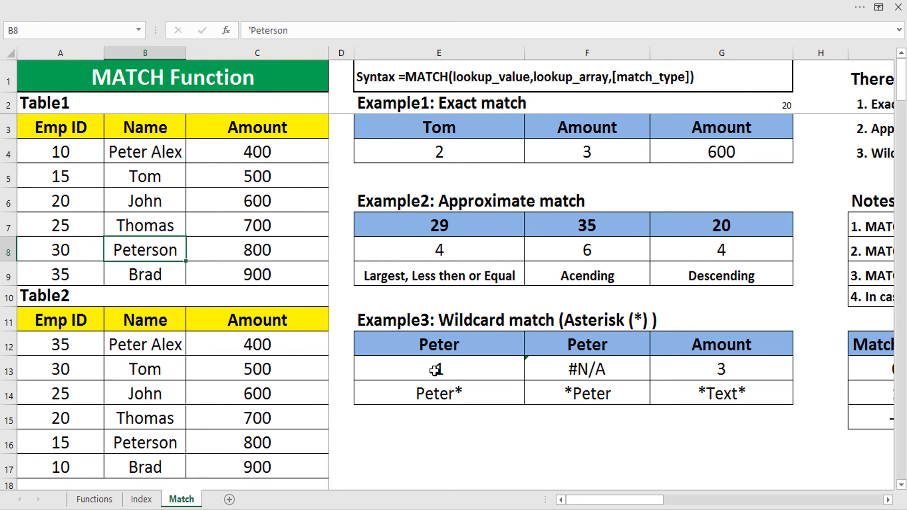
click(444, 398)
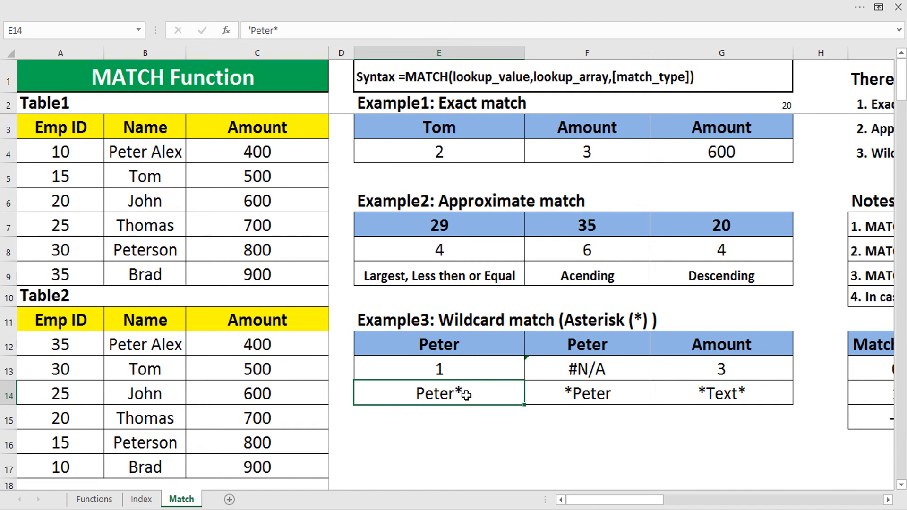
Clear the name in B4 to test the trailing-asterisk match in E13 against B8, and undo the deletion
click(159, 154)
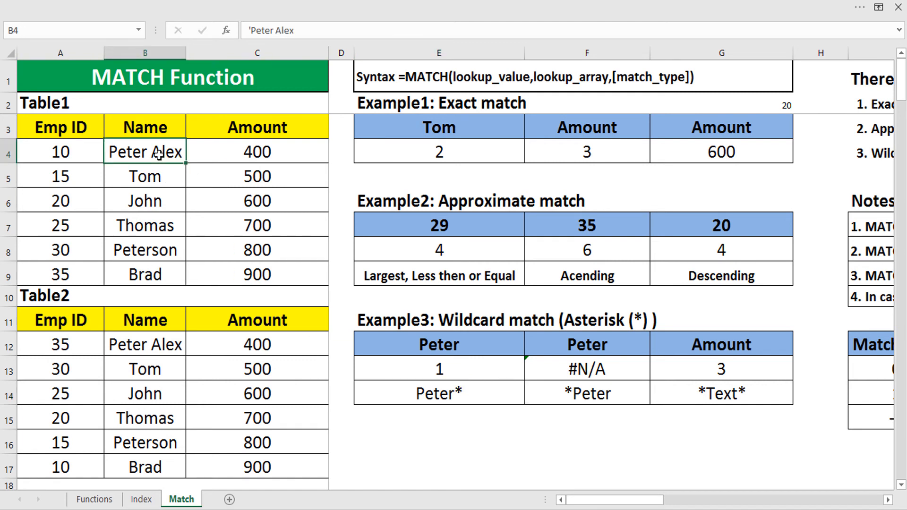
key(Delete)
click(428, 387)
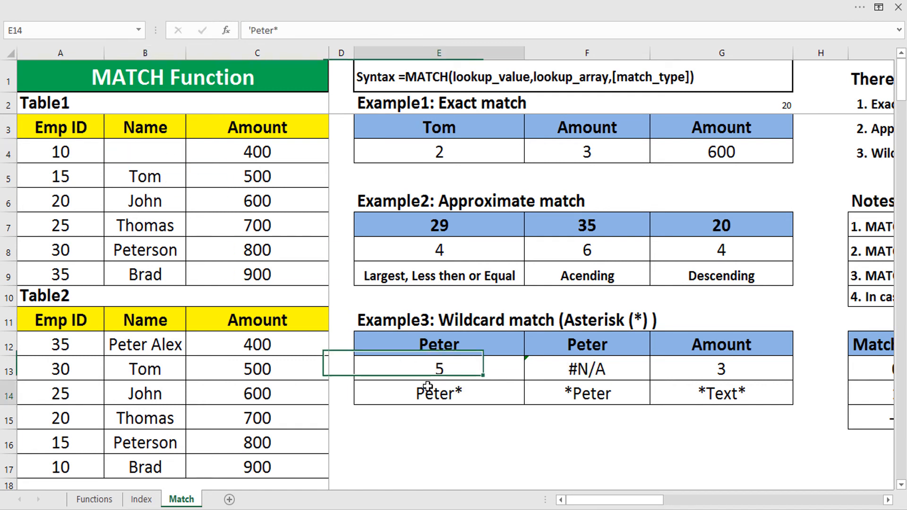
click(161, 251)
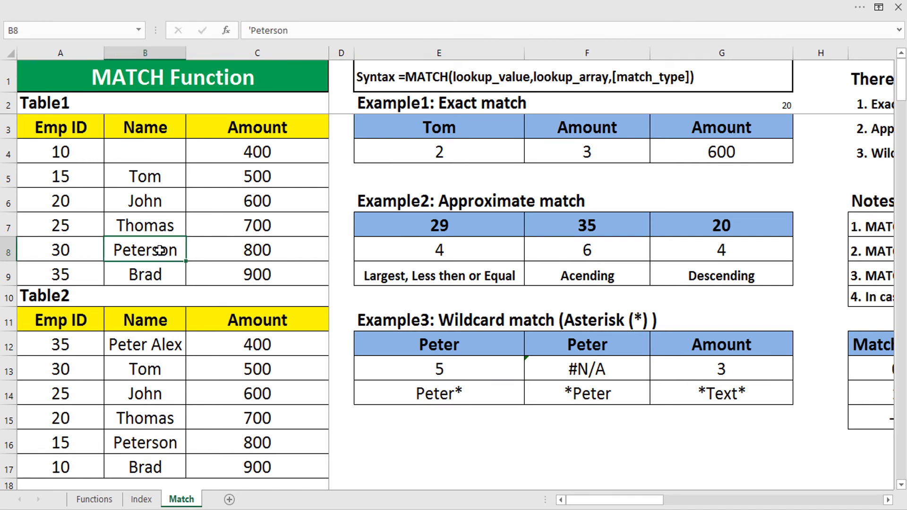
click(213, 263)
click(116, 240)
key(ctrl+z)
Examine the leading-asterisk MATCH formula in F13 and its pattern in F14
click(601, 387)
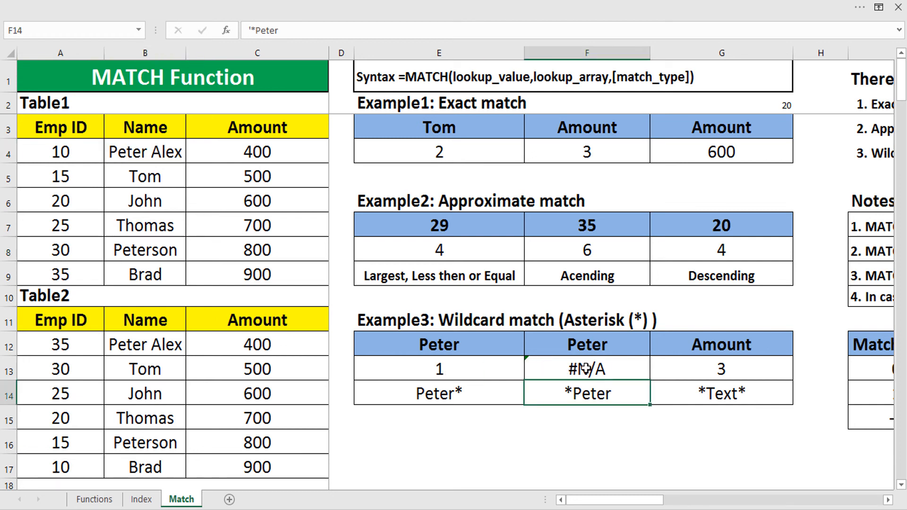
click(586, 369)
click(586, 399)
Insert the prefix "dfdf" and a space before the full name in B4
double_click(110, 152)
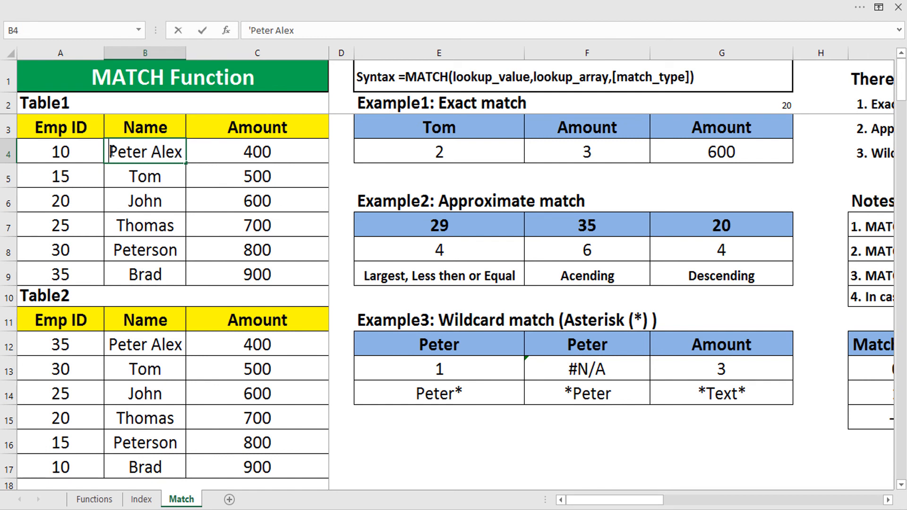
text(dfdf)
key(Return)
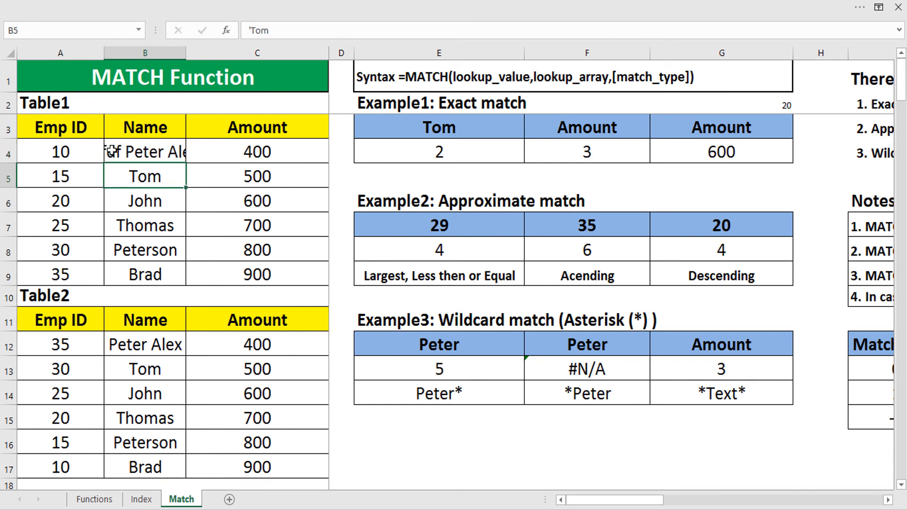
Clear the name in B8 and check the leading-asterisk match in F13
click(136, 254)
key(Delete)
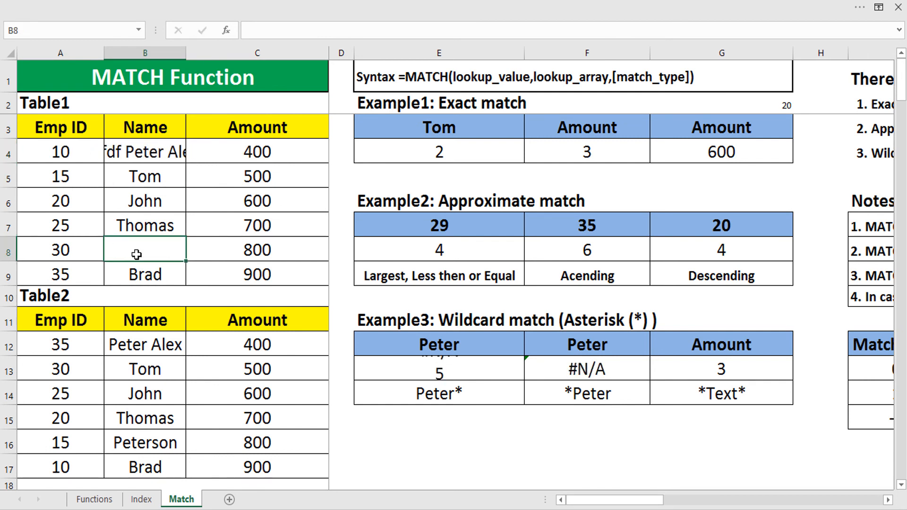
click(576, 369)
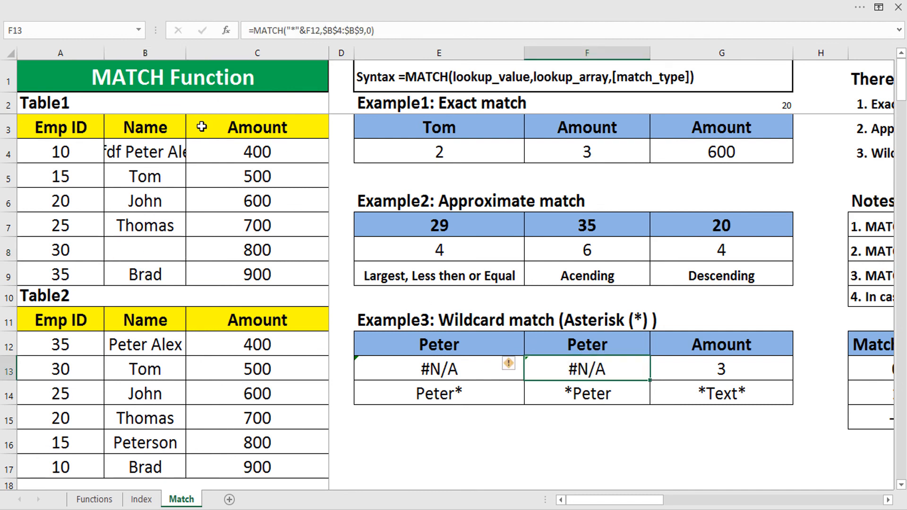
Delete the second name from B4, keeping the "dfdf" prefix and the first name
click(169, 144)
drag(296, 35, 350, 32)
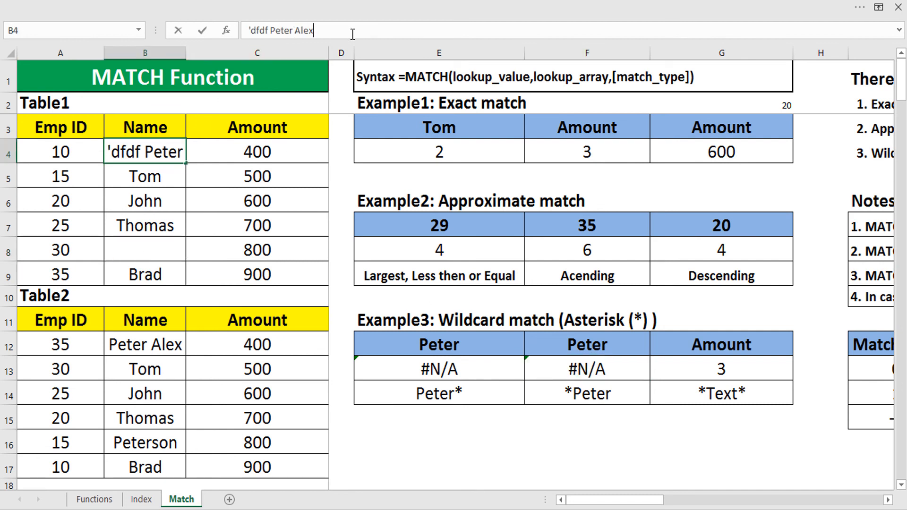
key(BackSpace)
key(Return)
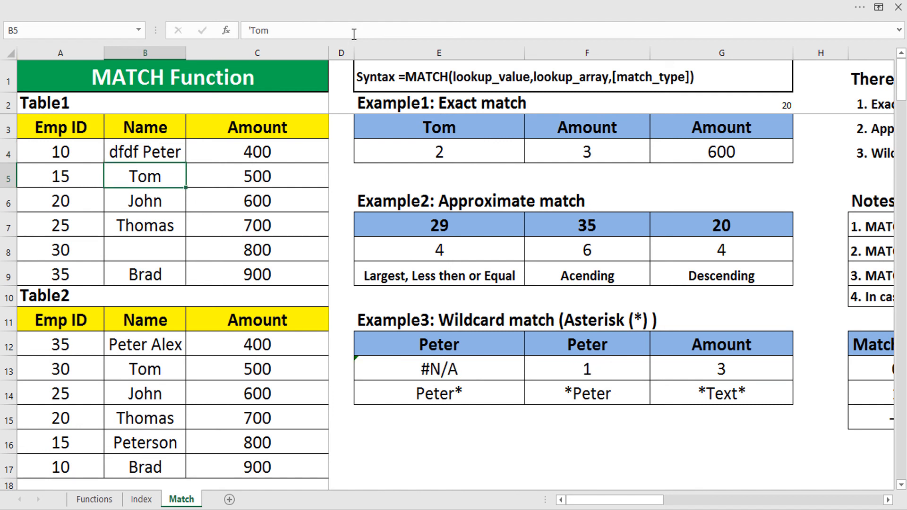
Compare the leading-asterisk match in F13 and its pattern in F14 with the shortened name in B4
click(593, 394)
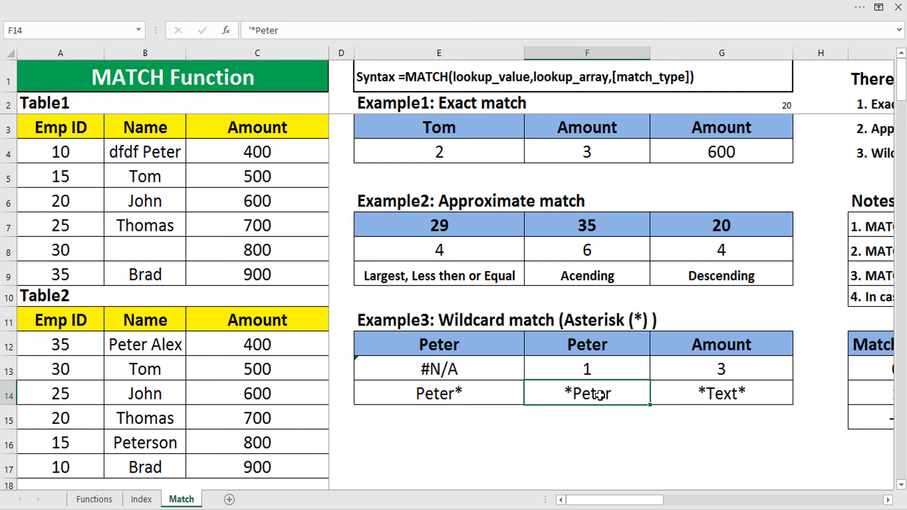
click(593, 373)
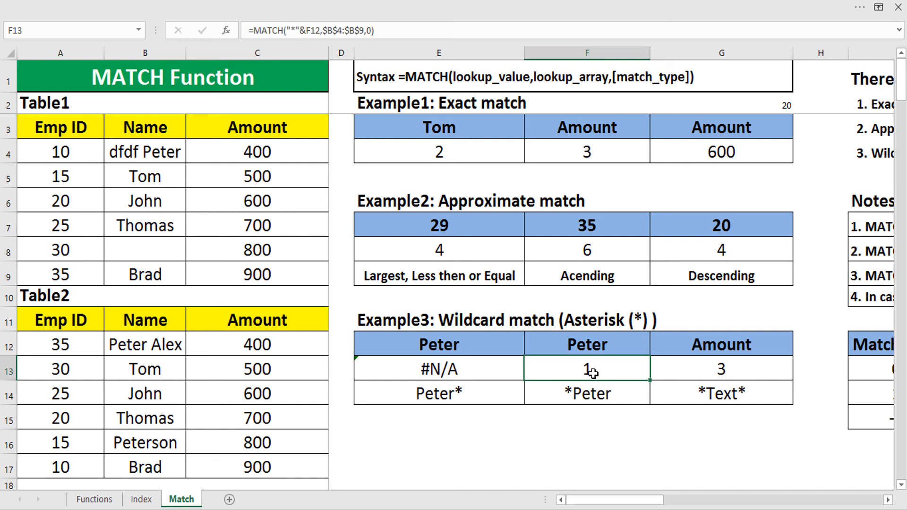
click(609, 391)
click(573, 368)
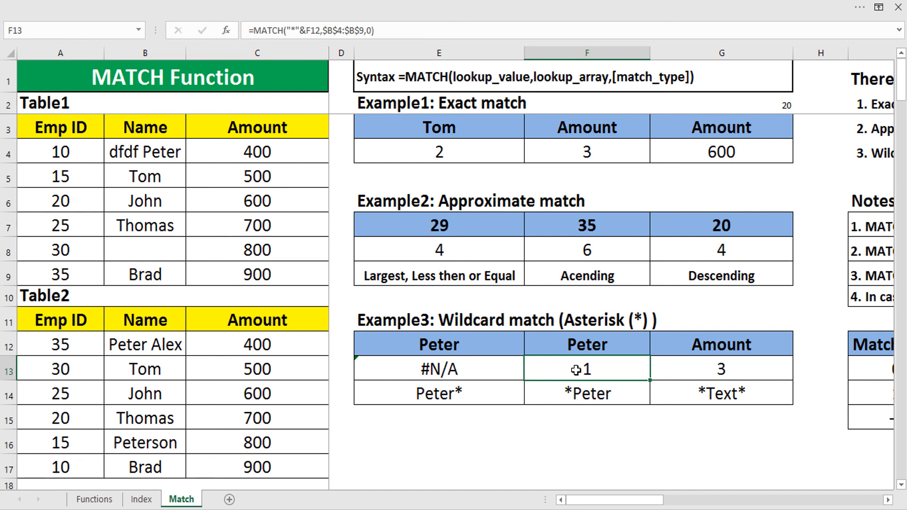
Inspect the G13 MATCH formula with asterisks on both sides and its header lookup range, leaving the formula unedited
click(695, 369)
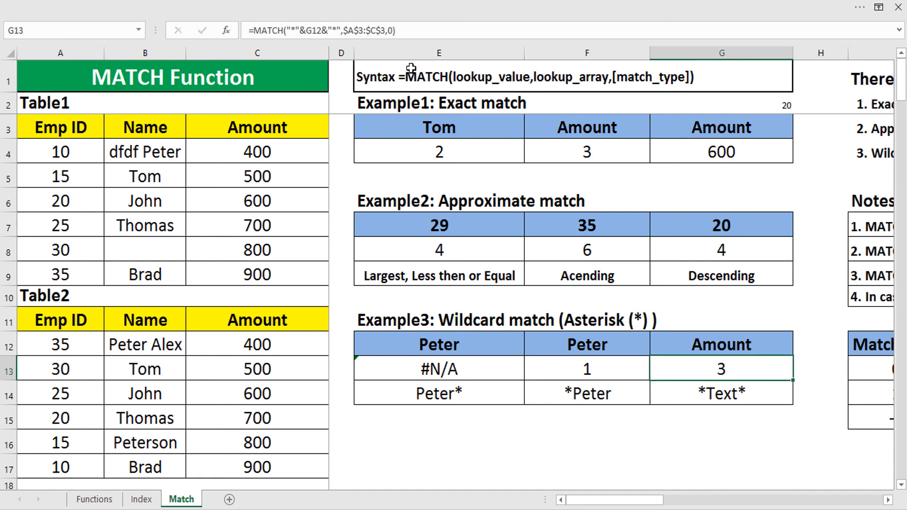
click(298, 26)
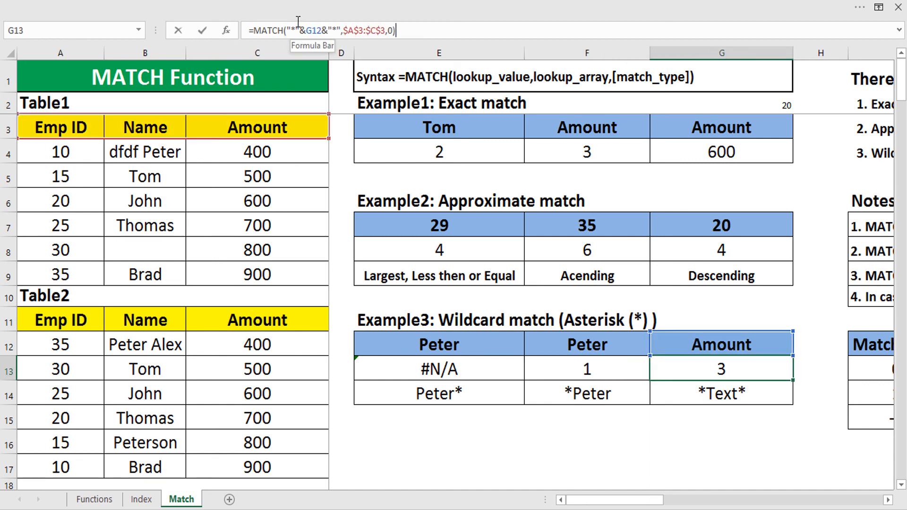
click(345, 28)
key(Escape)
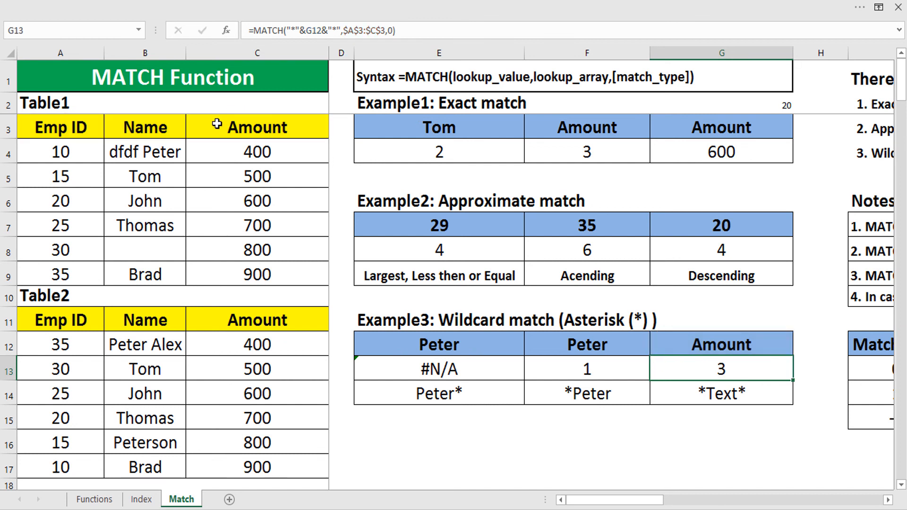
Change Table1's Amount header in C3 to "sdfd Amount dfsdf" to test the double-asterisk match
double_click(217, 124)
text(sdfd Amount)
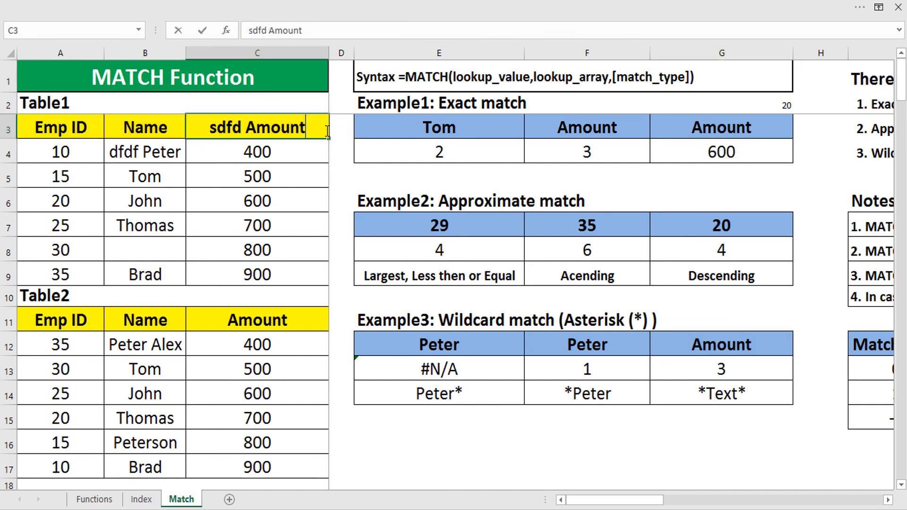
text( dfsdf)
key(Return)
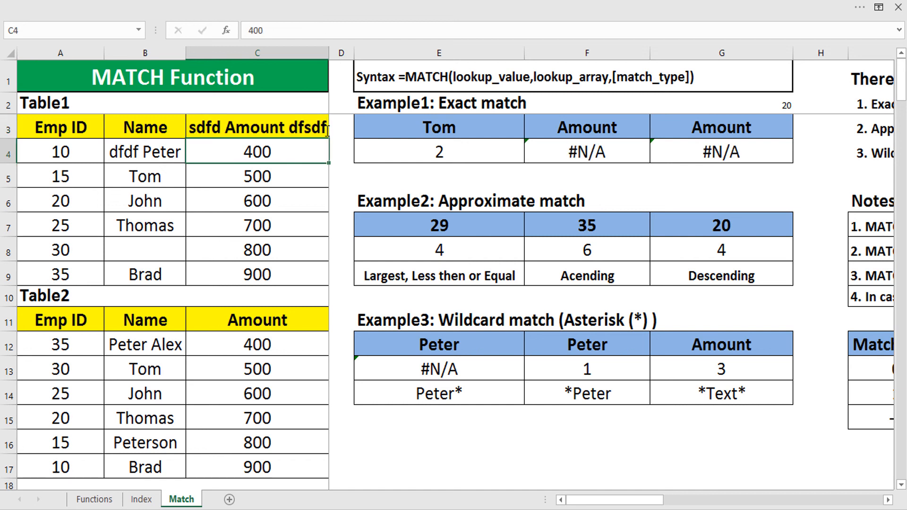
Compare the edited header in C3 with the lookup value in G12 and the double-asterisk MATCH formula in G13
click(206, 129)
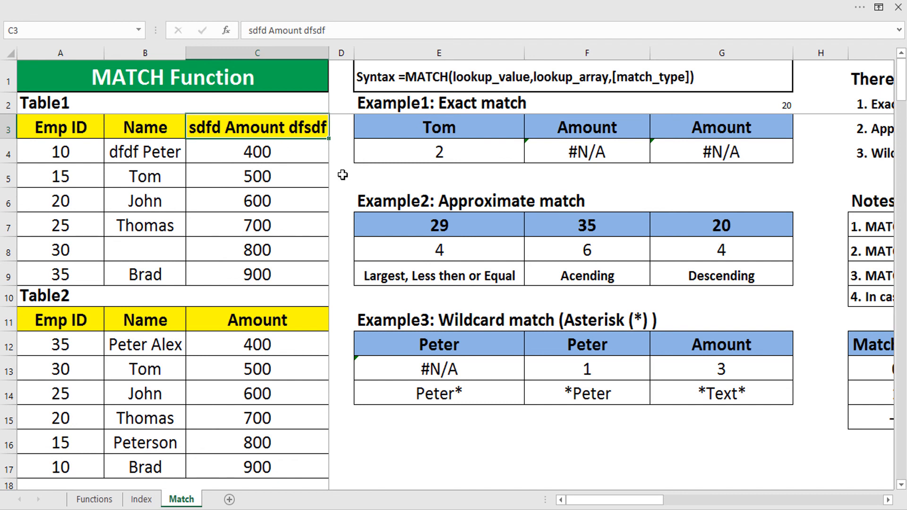
click(713, 337)
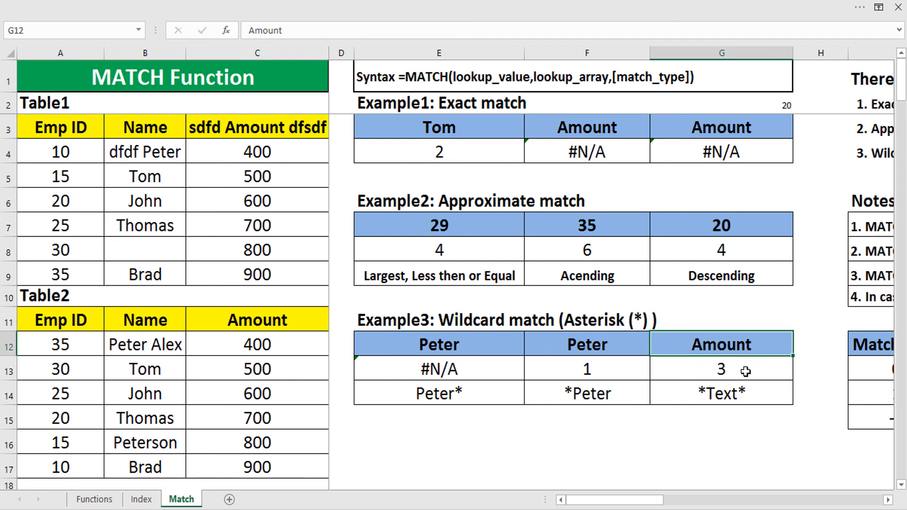
click(750, 371)
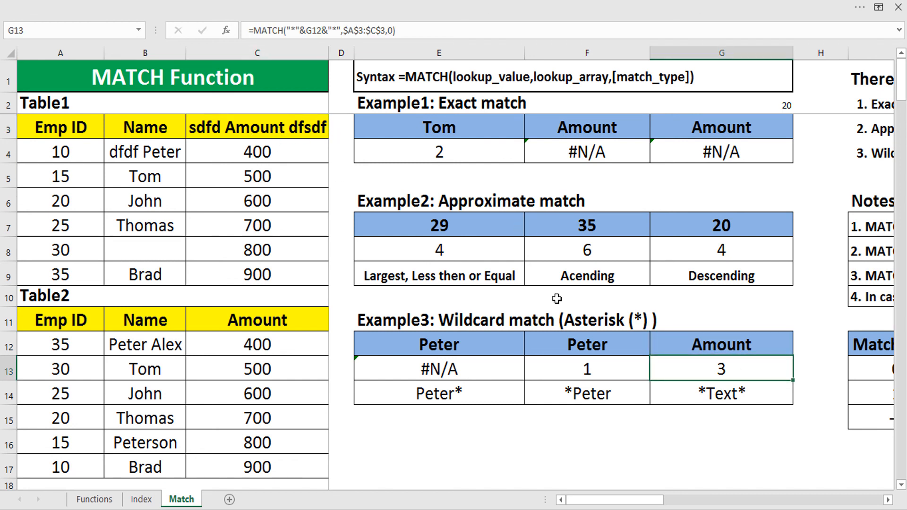
click(730, 346)
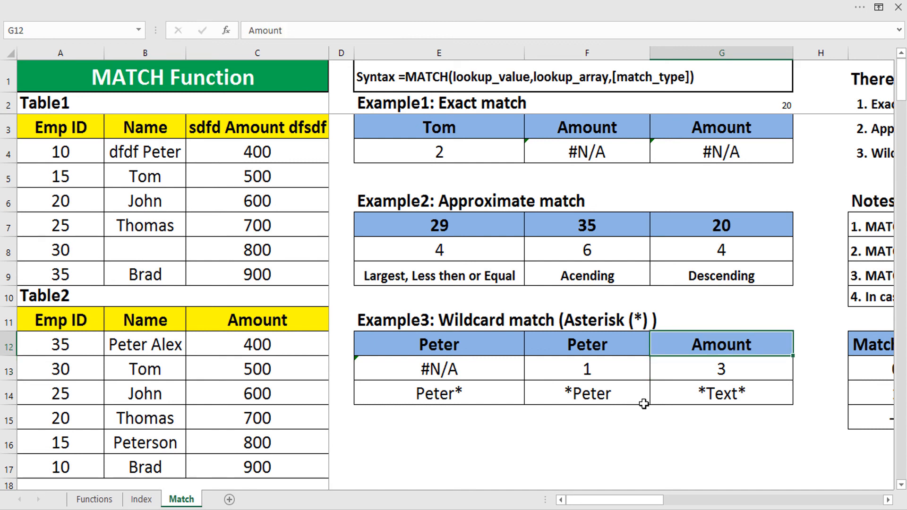
click(511, 420)
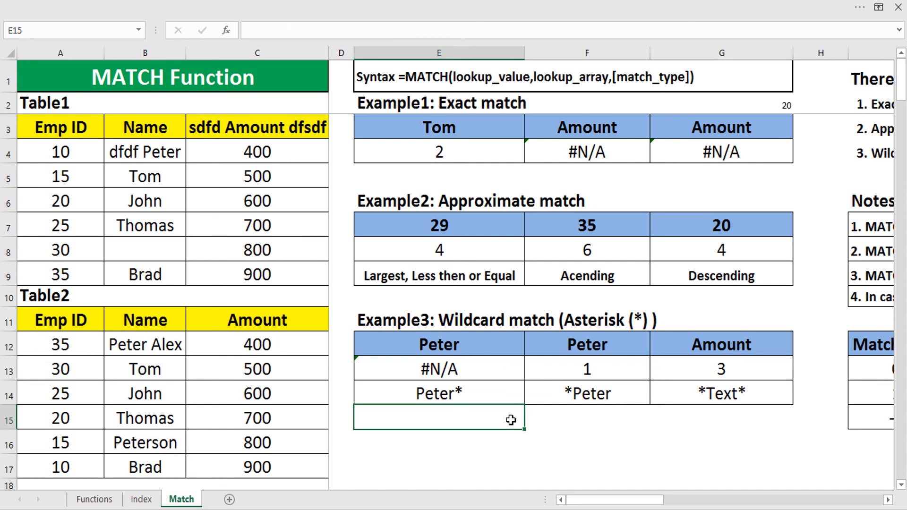
click(610, 430)
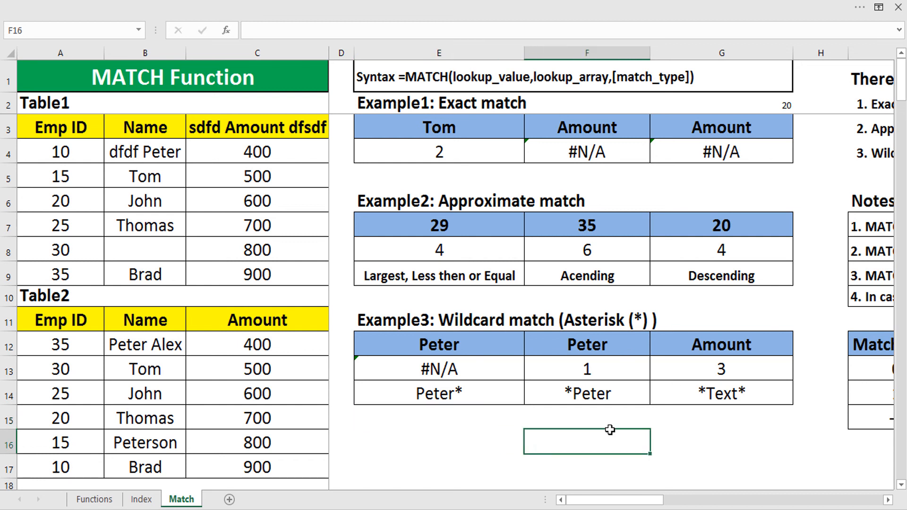